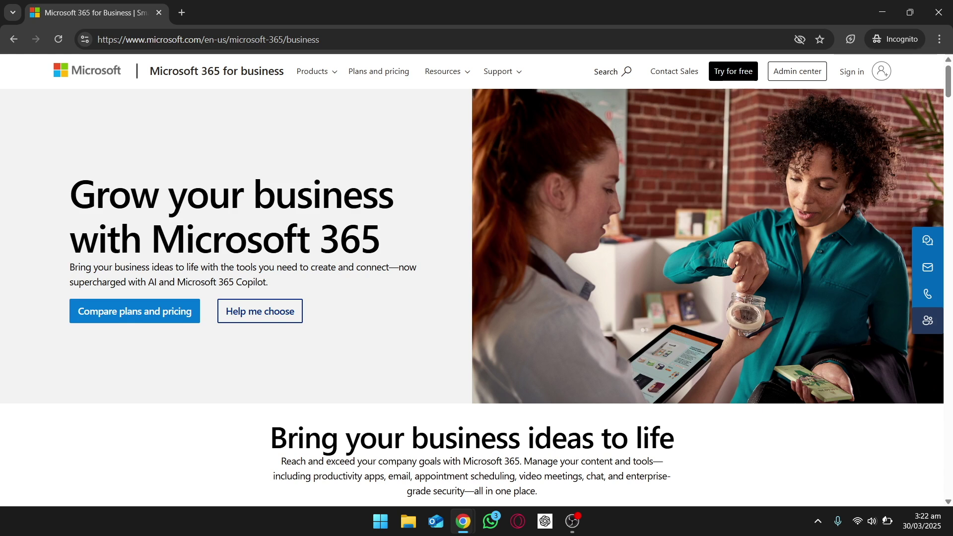
Scroll through the Business Basic, Standard, Premium and Apps for business plan cards
{"action": "scroll", "coordinate": [472, 282], "scroll_direction": "down", "scroll_amount": 2}
{"action": "scroll", "coordinate": [473, 282], "scroll_direction": "down", "scroll_amount": 2}
{"action": "scroll", "coordinate": [472, 282], "scroll_direction": "down", "scroll_amount": 15}
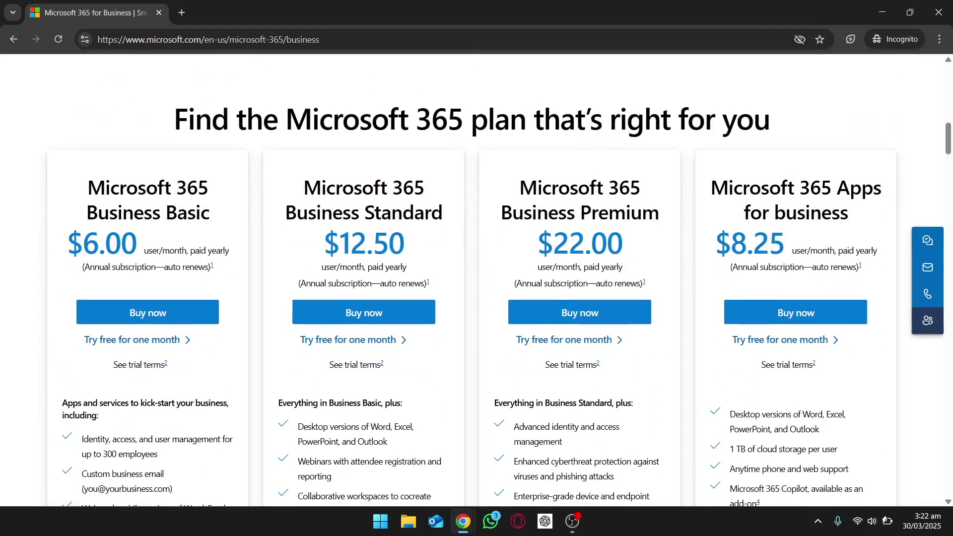
{"action": "scroll", "coordinate": [472, 282], "scroll_direction": "down", "scroll_amount": 1}
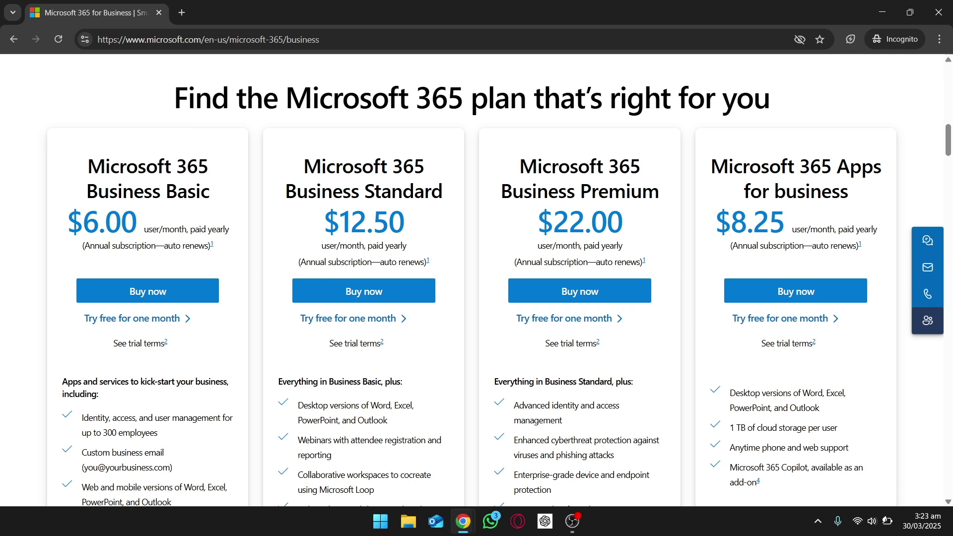
{"action": "scroll", "coordinate": [473, 282], "scroll_direction": "down", "scroll_amount": 1}
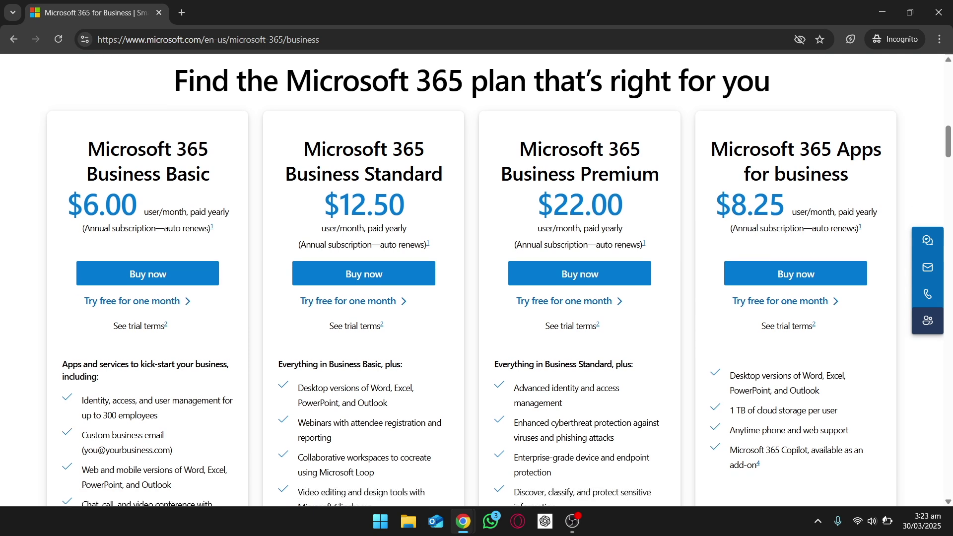
{"action": "scroll", "coordinate": [472, 282], "scroll_direction": "down", "scroll_amount": 1}
{"action": "scroll", "coordinate": [468, 280], "scroll_direction": "up", "scroll_amount": 1}
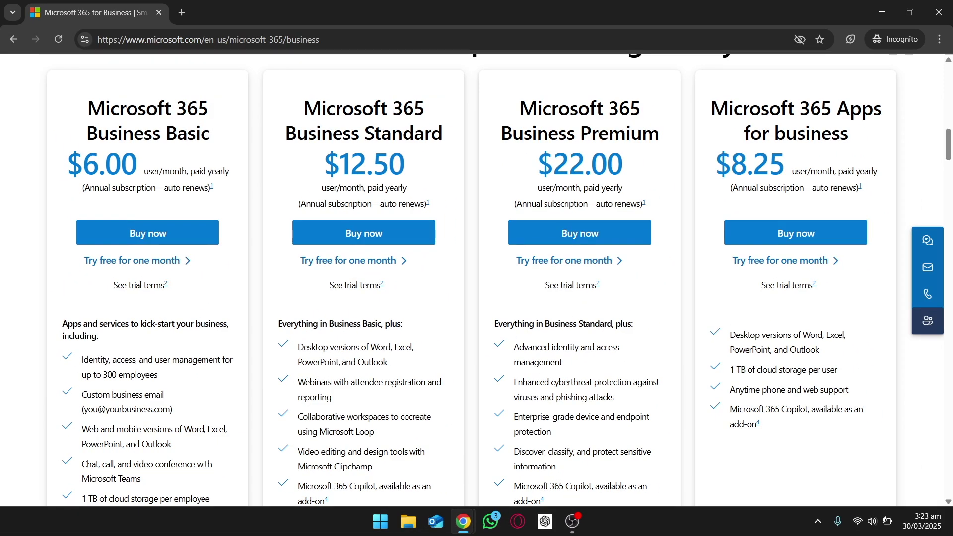
{"action": "scroll", "coordinate": [473, 280], "scroll_direction": "up", "scroll_amount": 1}
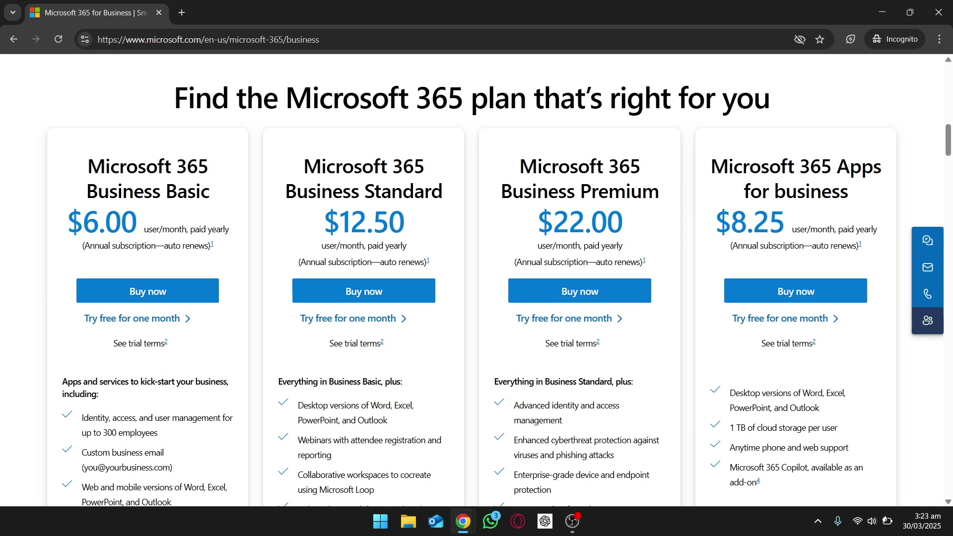
{"action": "scroll", "coordinate": [497, 280], "scroll_direction": "down", "scroll_amount": 3}
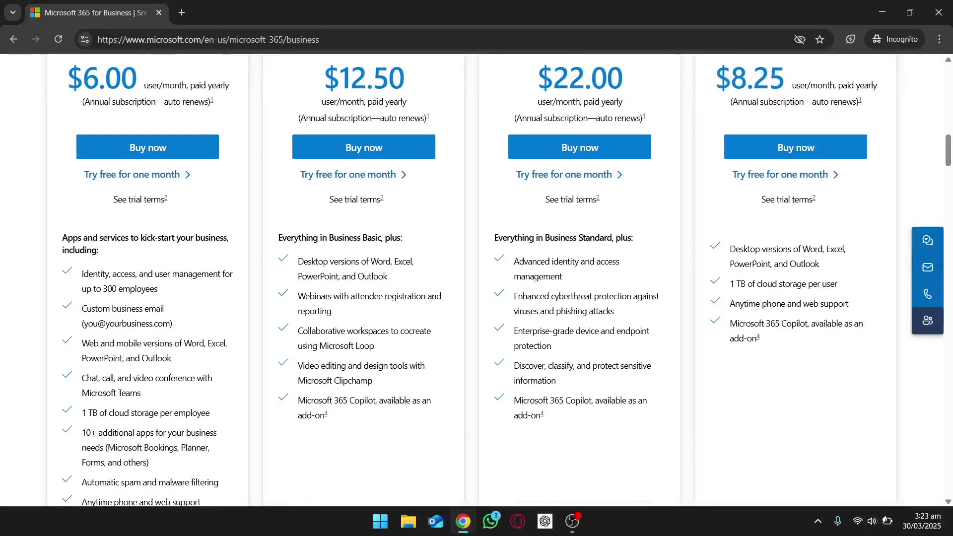
{"action": "scroll", "coordinate": [476, 280], "scroll_direction": "down", "scroll_amount": 15}
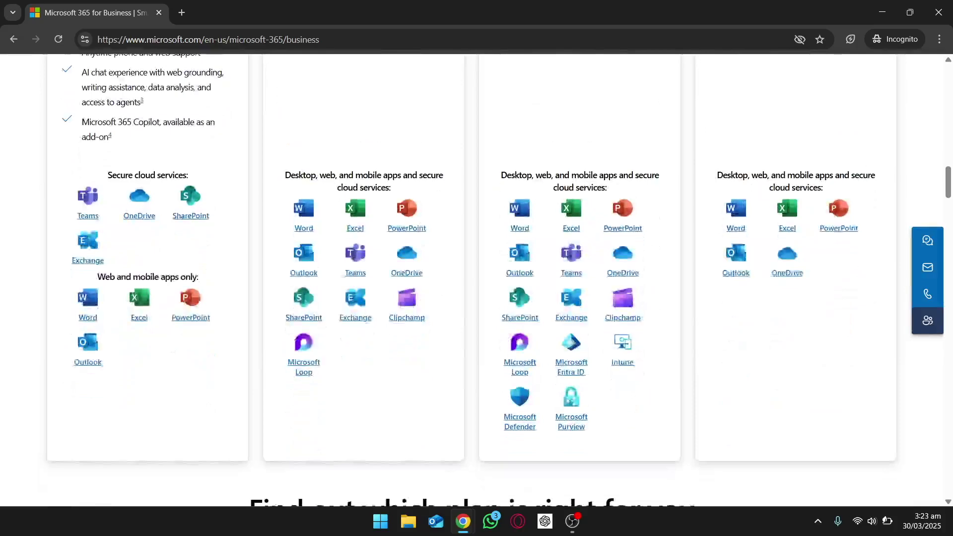
{"action": "scroll", "coordinate": [477, 280], "scroll_direction": "down", "scroll_amount": 10}
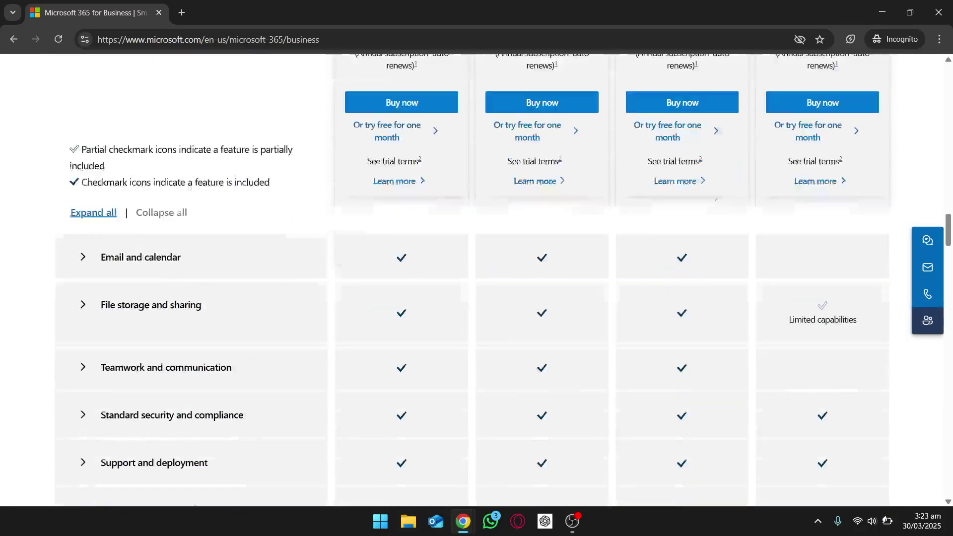
{"action": "scroll", "coordinate": [476, 280], "scroll_direction": "down", "scroll_amount": 12}
{"action": "scroll", "coordinate": [477, 280], "scroll_direction": "up", "scroll_amount": 10}
{"action": "scroll", "coordinate": [476, 280], "scroll_direction": "up", "scroll_amount": 15}
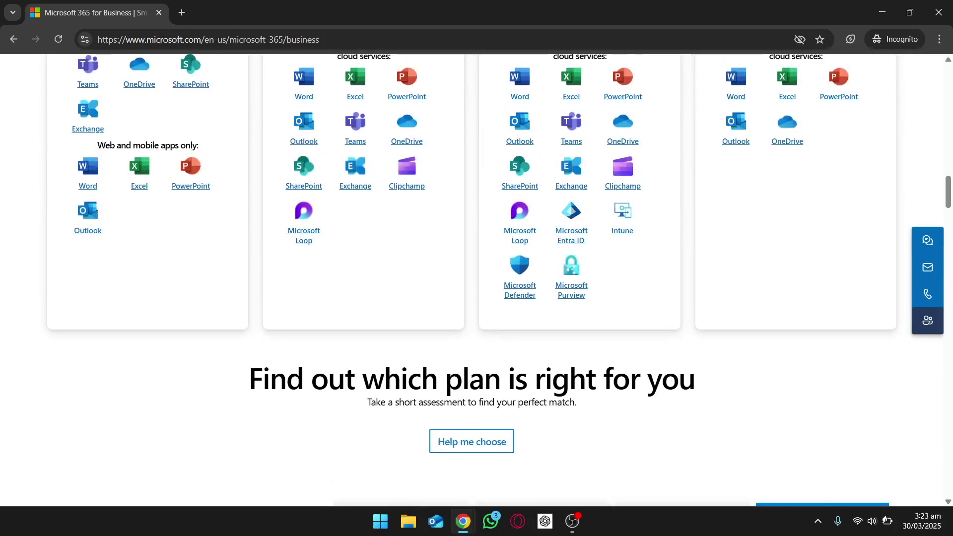
{"action": "scroll", "coordinate": [476, 280], "scroll_direction": "up", "scroll_amount": 12}
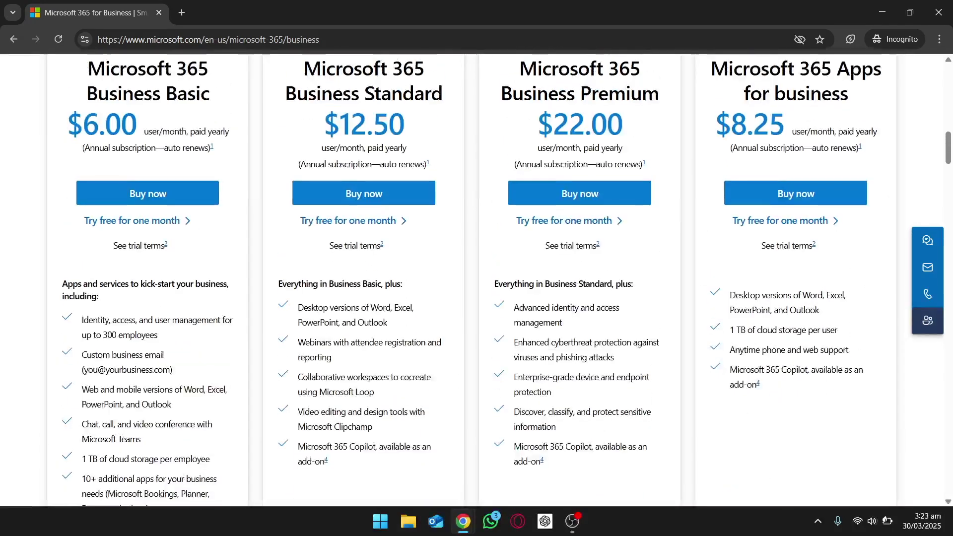
Highlight the Business Basic price on its plan card
{"action": "left_click_drag", "start_coordinate": [68, 124], "coordinate": [121, 124]}
{"action": "left_click_drag", "start_coordinate": [68, 124], "coordinate": [121, 125]}
{"action": "scroll", "coordinate": [477, 280], "scroll_direction": "down", "scroll_amount": 10}
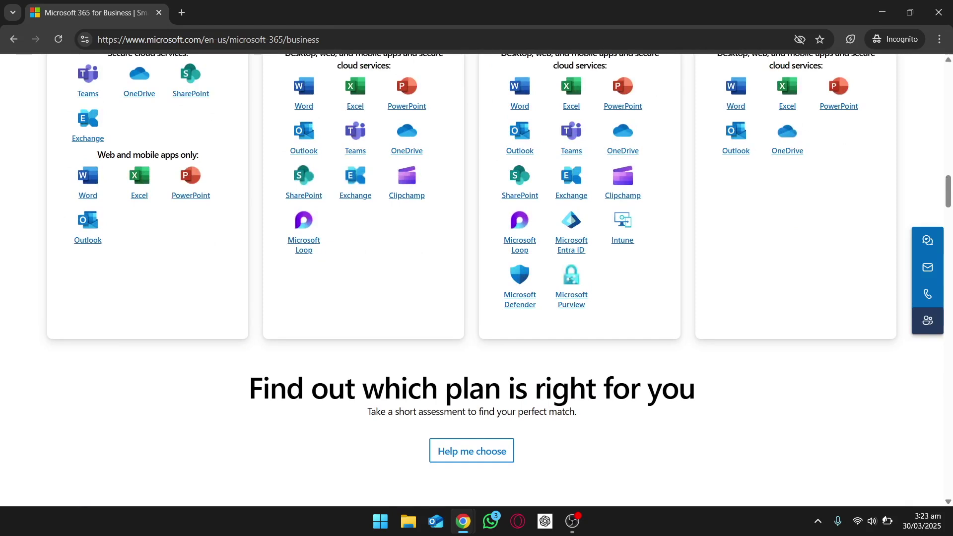
{"action": "scroll", "coordinate": [498, 277], "scroll_direction": "up", "scroll_amount": 1}
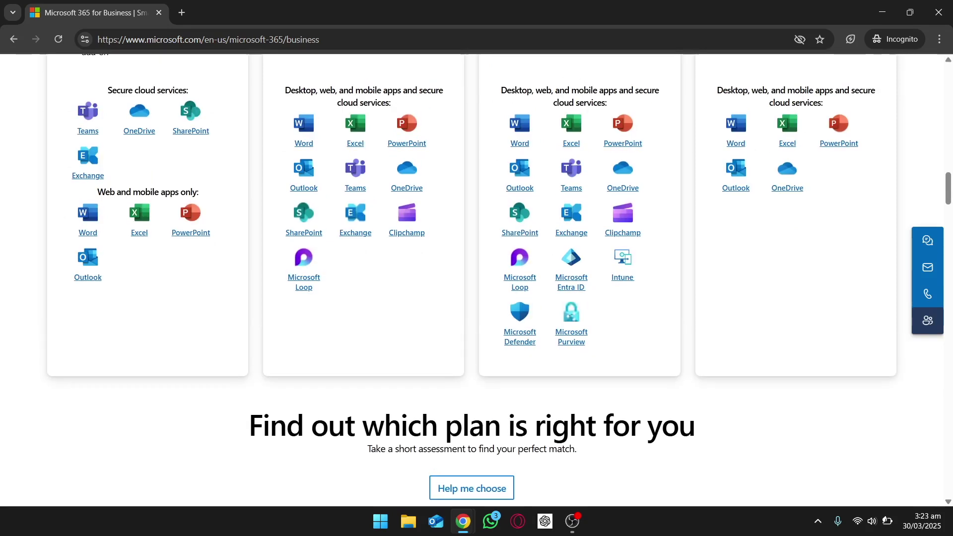
{"action": "scroll", "coordinate": [476, 280], "scroll_direction": "up", "scroll_amount": 4}
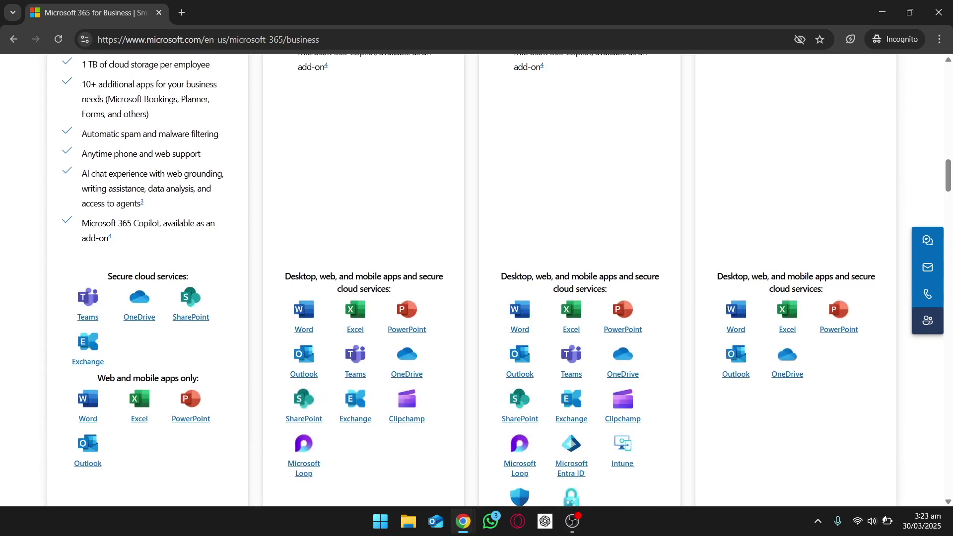
{"action": "scroll", "coordinate": [477, 279], "scroll_direction": "up", "scroll_amount": 4}
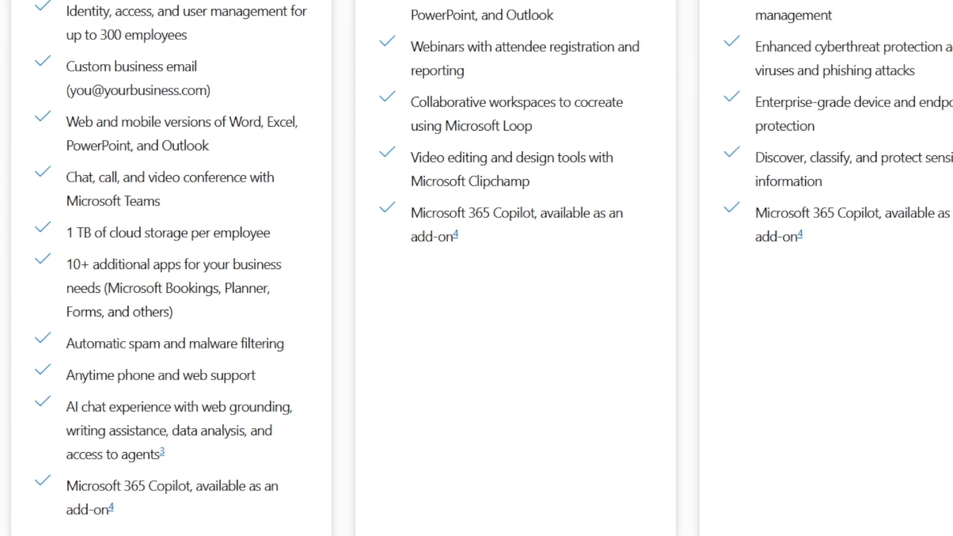
Highlight Business Basic's 1 TB cloud storage allowance and start buying Business Basic
{"action": "left_click_drag", "start_coordinate": [82, 243], "coordinate": [108, 233]}
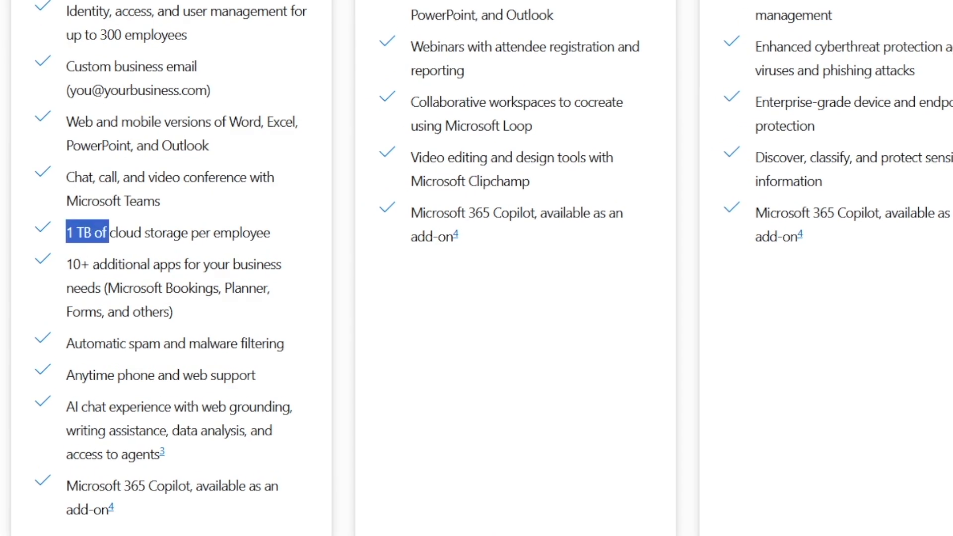
{"action": "left_click", "coordinate": [109, 233]}
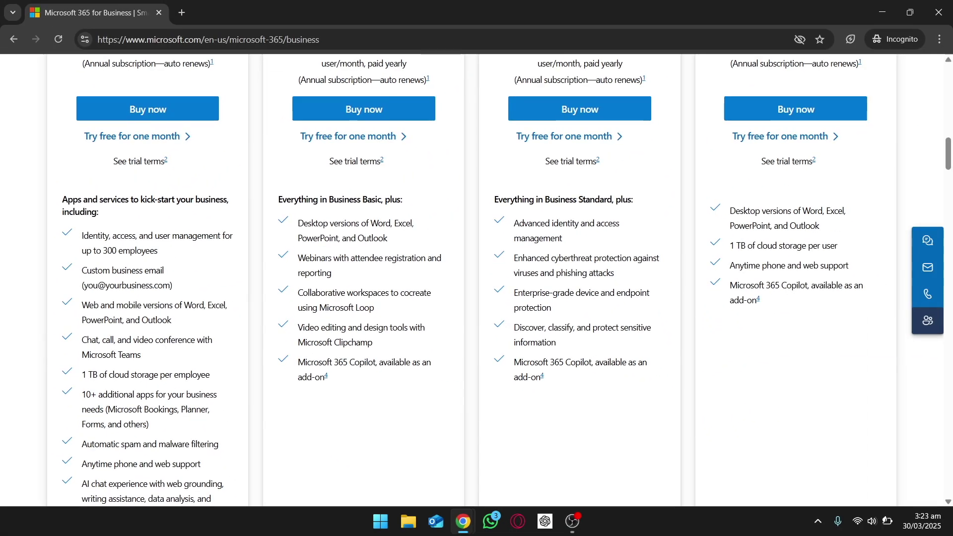
{"action": "scroll", "coordinate": [477, 278], "scroll_direction": "up", "scroll_amount": 3}
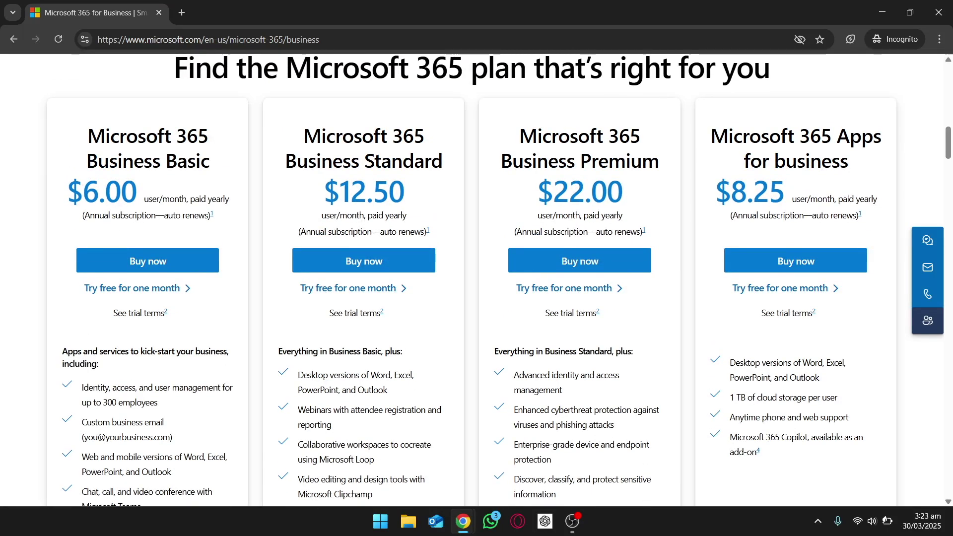
{"action": "left_click", "coordinate": [147, 261]}
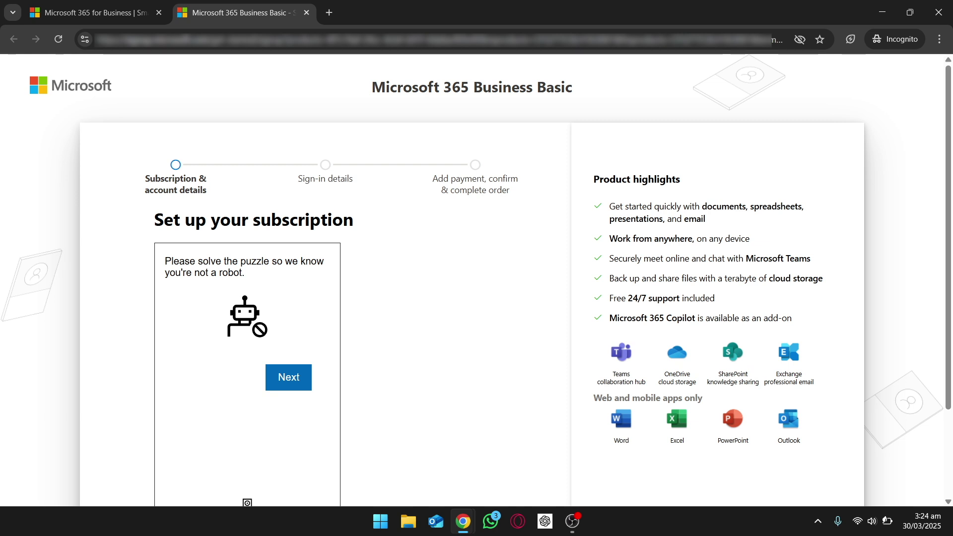
Complete the robot-verification puzzle on the subscription sign-up page
{"action": "scroll", "coordinate": [475, 280], "scroll_direction": "down", "scroll_amount": 1}
{"action": "left_click", "coordinate": [288, 354]}
{"action": "left_click", "coordinate": [298, 351]}
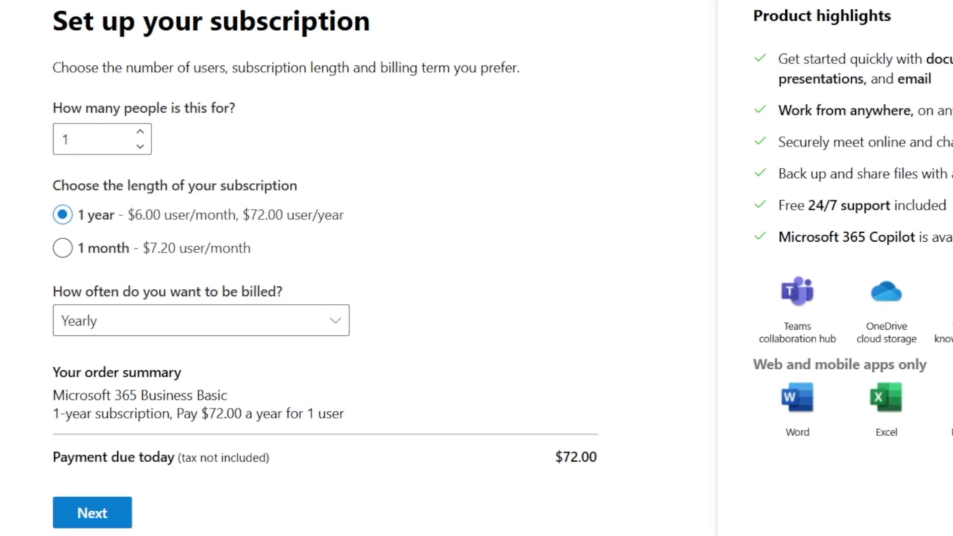
Set the Business Basic order to 1 user on a 1-year subscription and continue
{"action": "double_click", "coordinate": [65, 139]}
{"action": "type", "text": "1"}
{"action": "scroll", "coordinate": [477, 268], "scroll_direction": "down", "scroll_amount": 1}
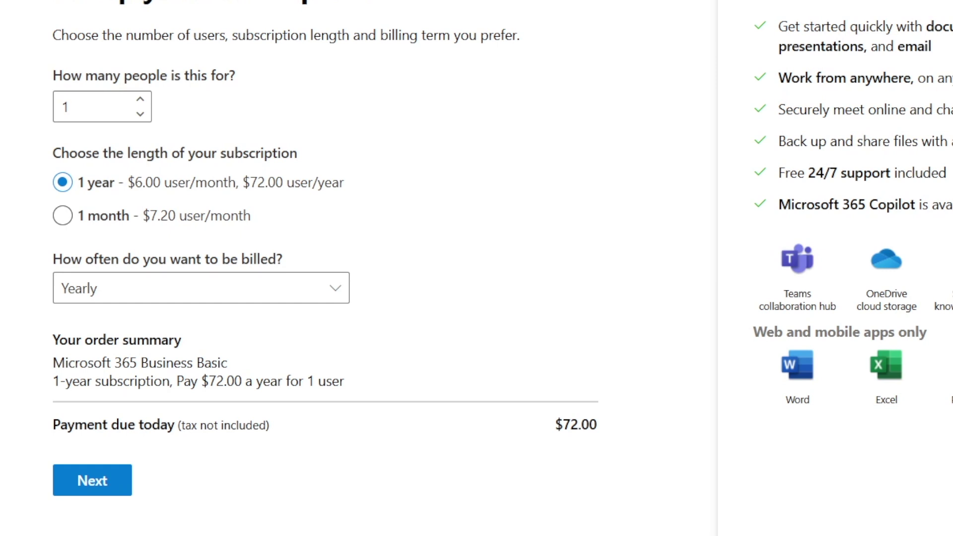
{"action": "left_click", "coordinate": [63, 215]}
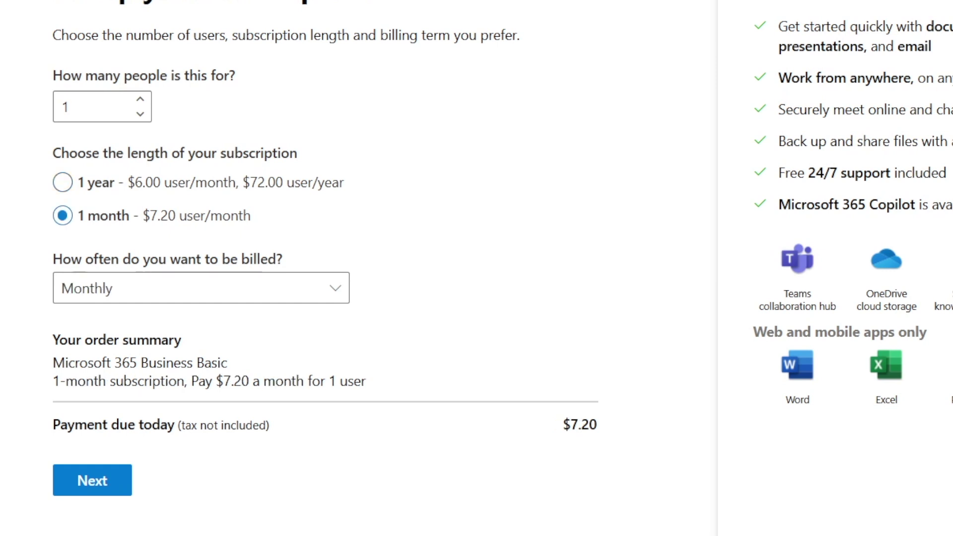
{"action": "left_click", "coordinate": [62, 183]}
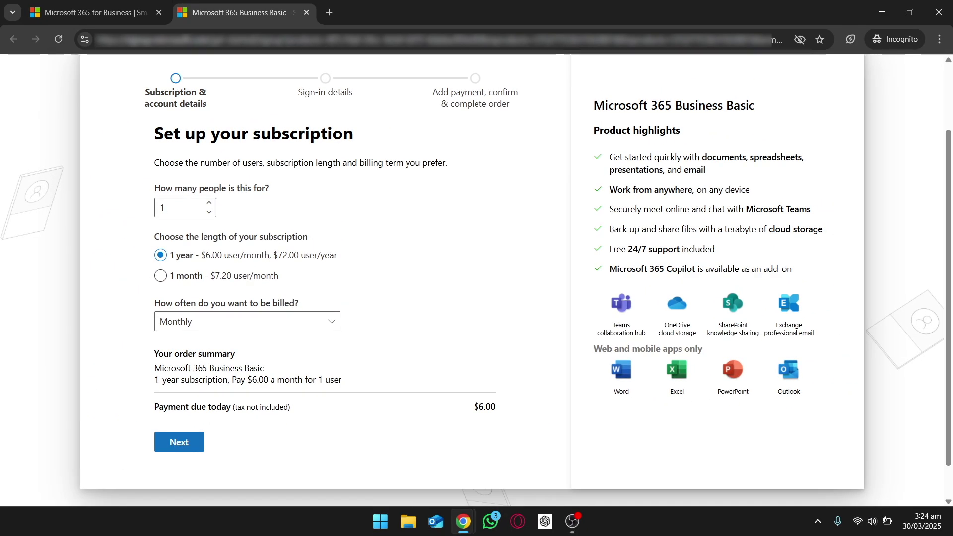
{"action": "left_click", "coordinate": [98, 477]}
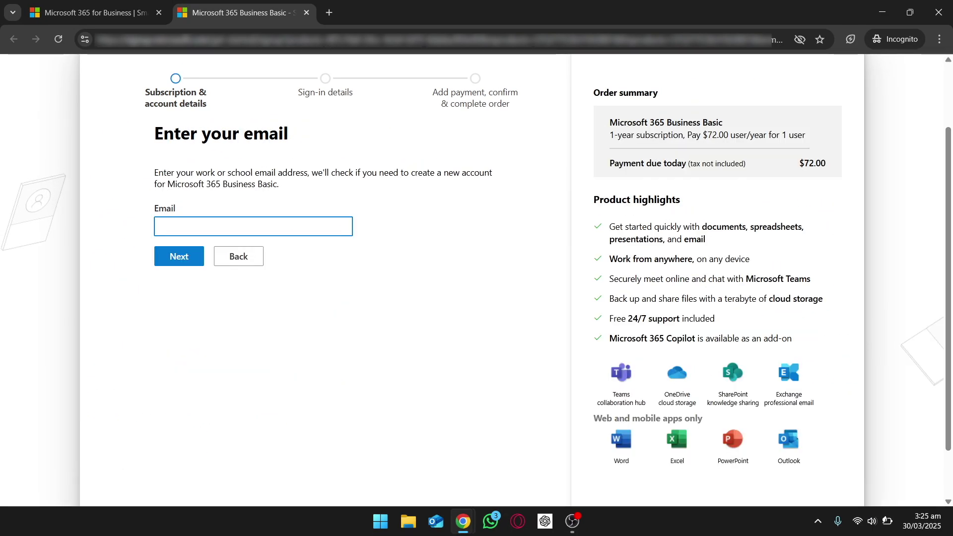
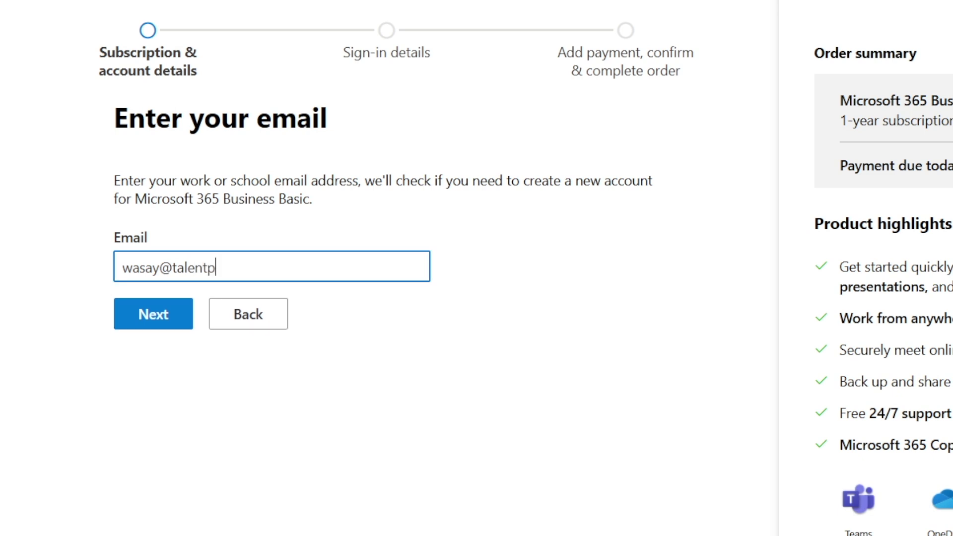
Enter and submit the work email address, then continue to create a new account
{"action": "double_click", "coordinate": [207, 268]}
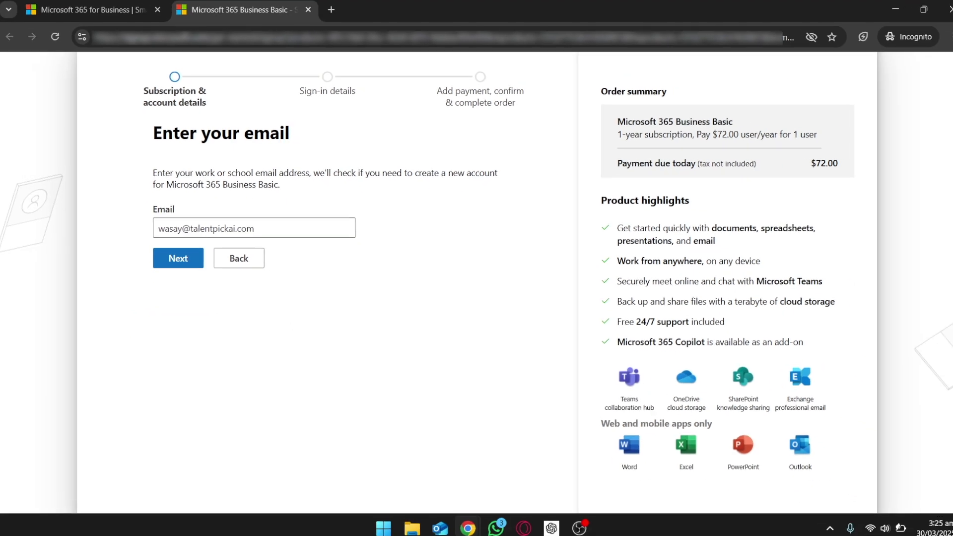
{"action": "key", "text": "Return"}
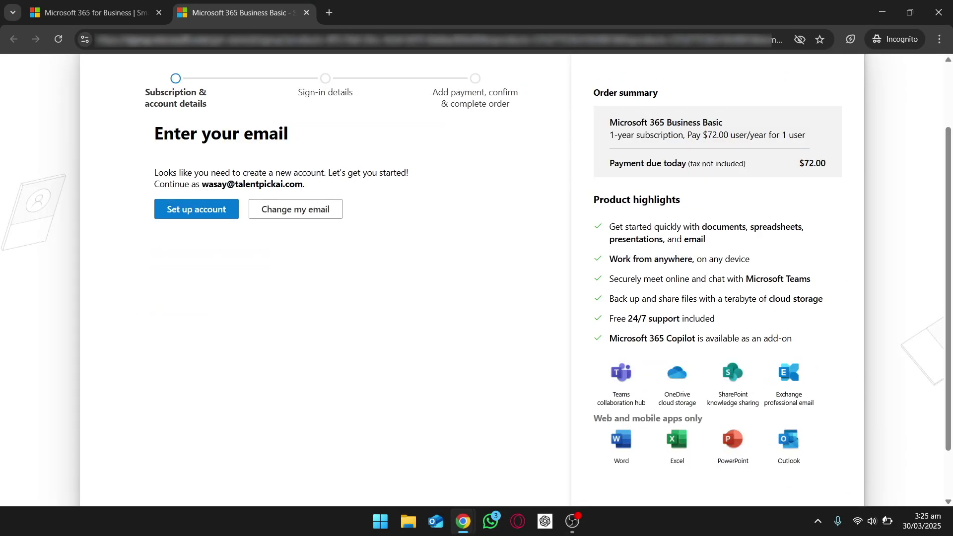
{"action": "key", "text": "Return"}
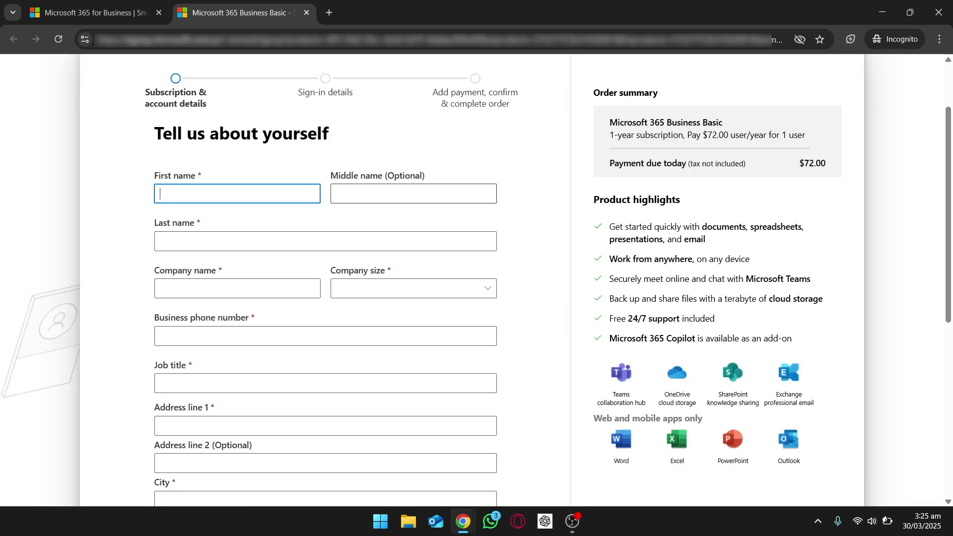
Open the Country/Region dropdown on the 'Tell us about yourself' form
{"action": "scroll", "coordinate": [476, 280], "scroll_direction": "down", "scroll_amount": 4}
{"action": "scroll", "coordinate": [476, 280], "scroll_direction": "down", "scroll_amount": 1}
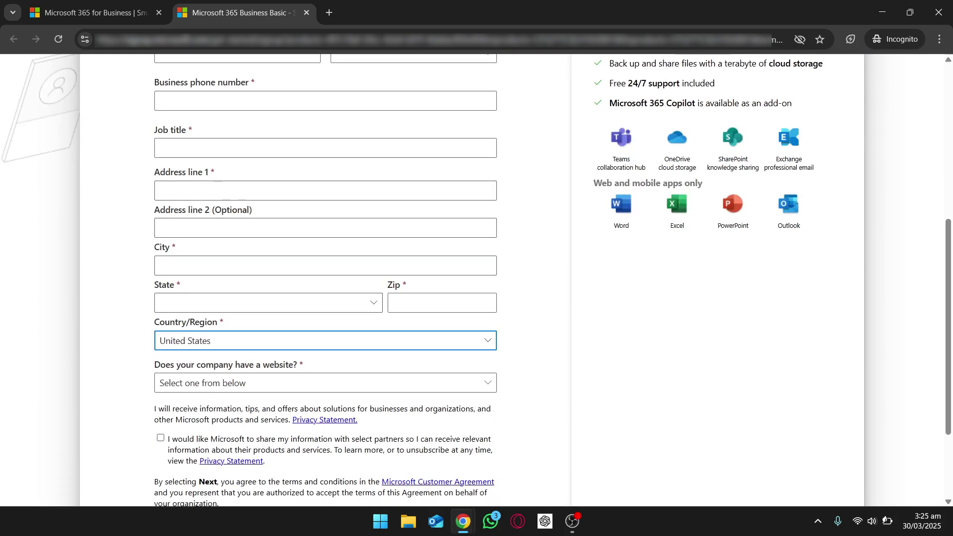
{"action": "left_click", "coordinate": [323, 341]}
{"action": "scroll", "coordinate": [665, 278], "scroll_direction": "up", "scroll_amount": 6}
{"action": "scroll", "coordinate": [665, 278], "scroll_direction": "up", "scroll_amount": 3}
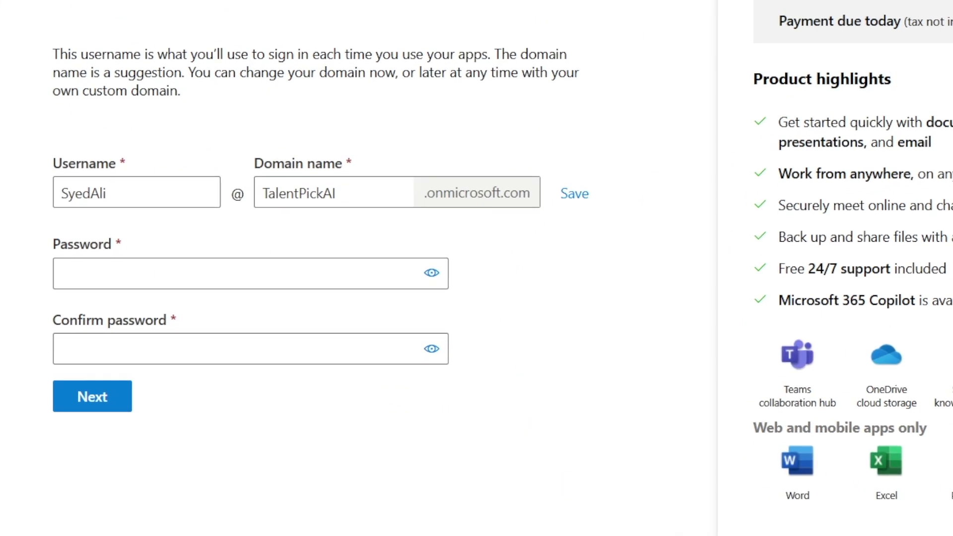
Replace the suggested username, set the domain to talentpickai.onmicrosoft.com, and begin the password
{"action": "double_click", "coordinate": [84, 193]}
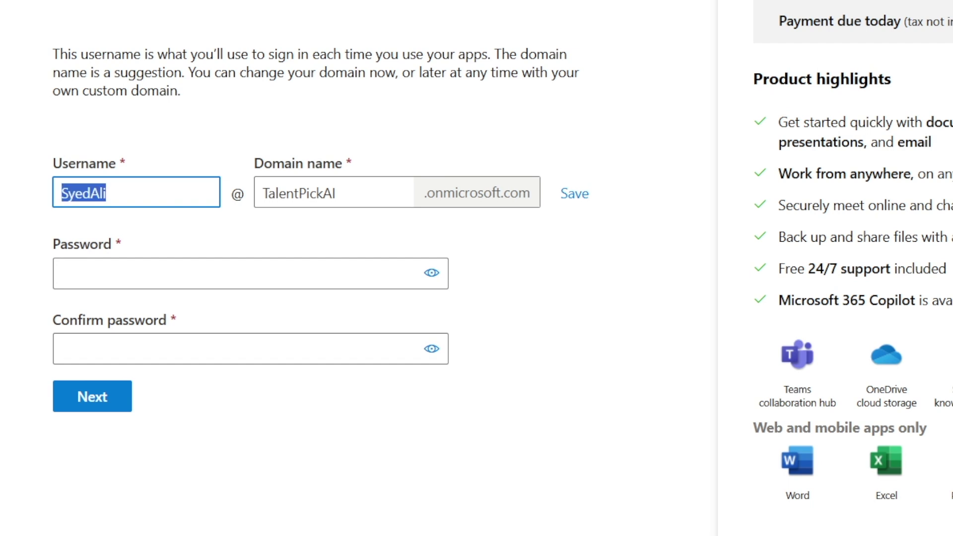
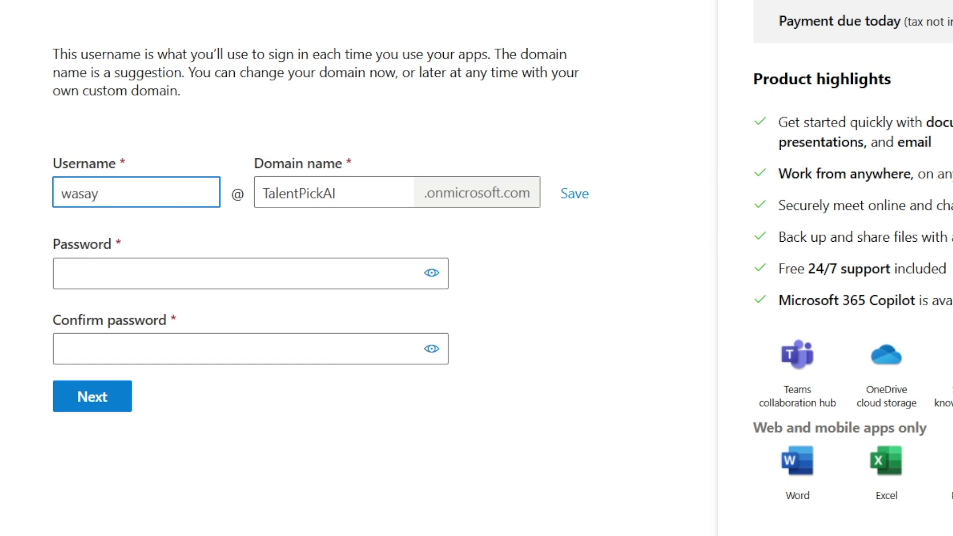
{"action": "key", "text": "Tab"}
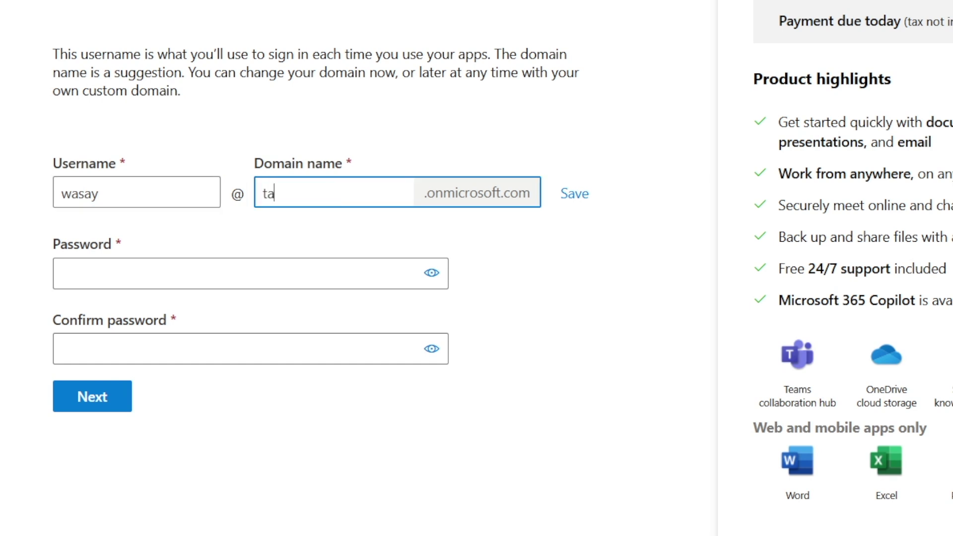
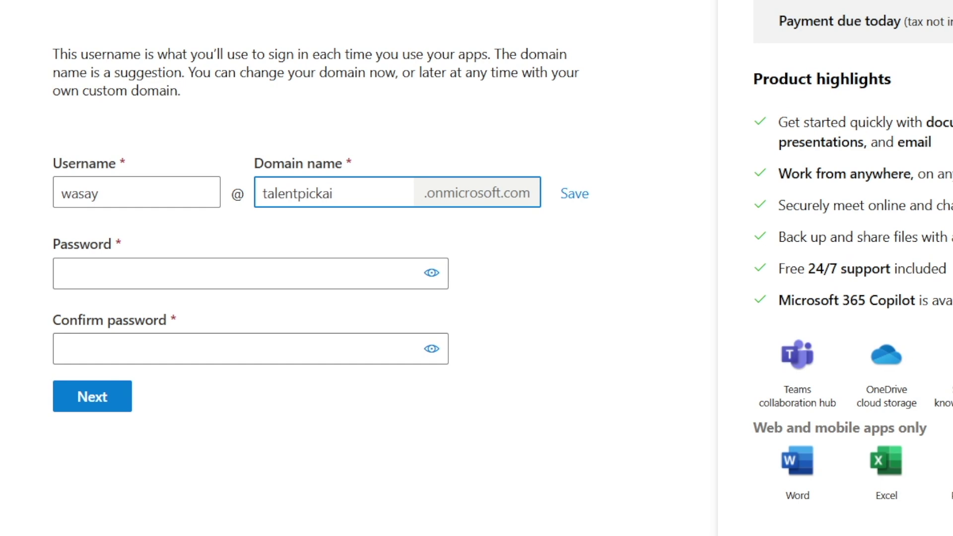
{"action": "left_click_drag", "start_coordinate": [425, 193], "coordinate": [503, 193]}
{"action": "left_click", "coordinate": [503, 193]}
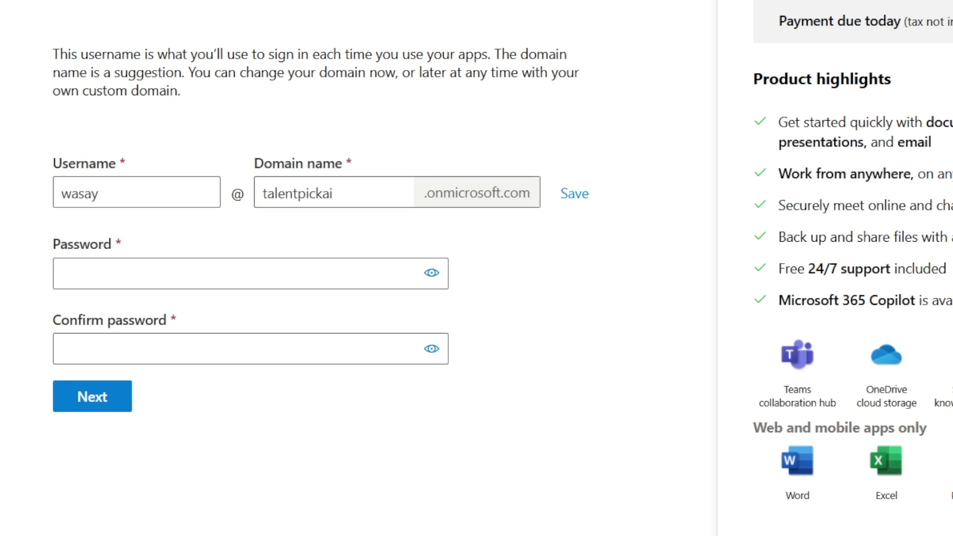
{"action": "left_click_drag", "start_coordinate": [427, 192], "coordinate": [504, 192]}
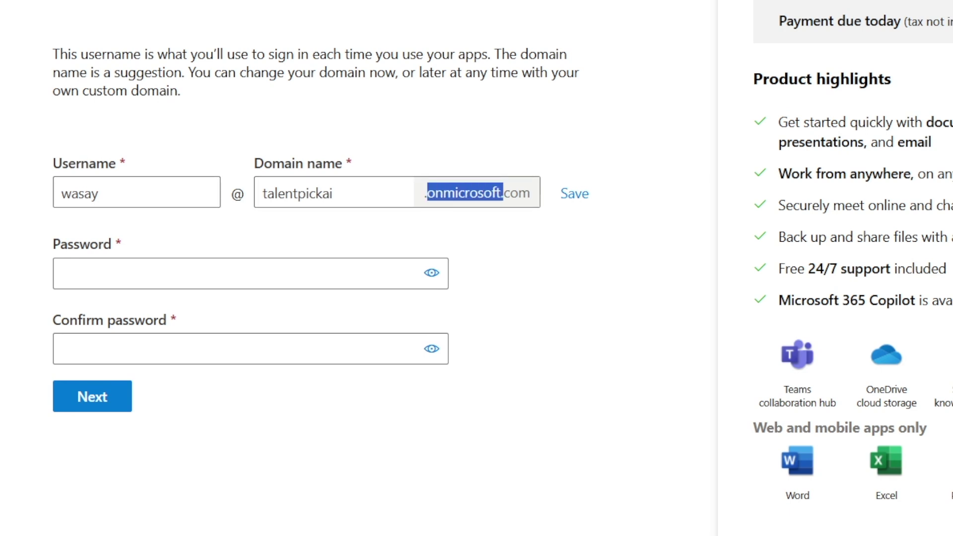
{"action": "left_click", "coordinate": [198, 273]}
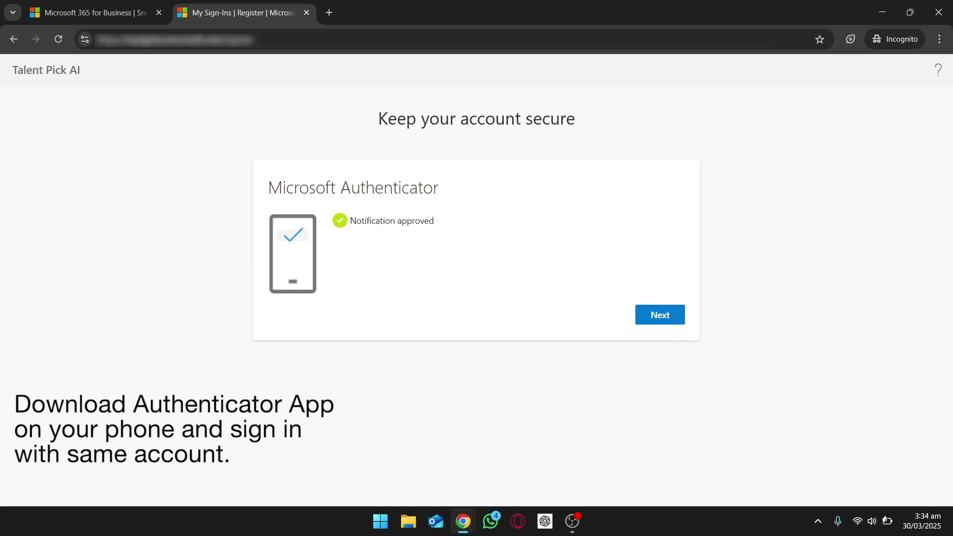
Confirm the approved authenticator registration and finish the account security setup
{"action": "key", "text": "Return"}
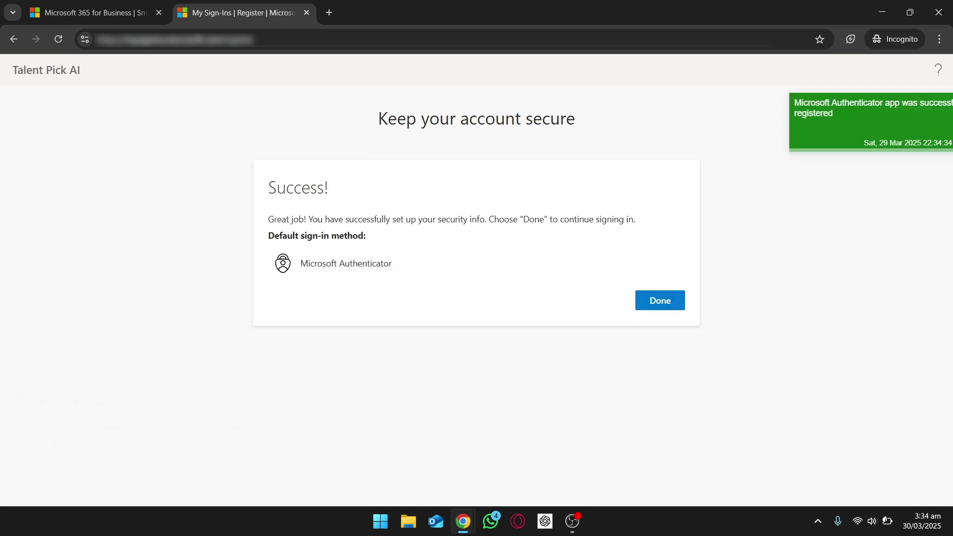
{"action": "key", "text": "Return"}
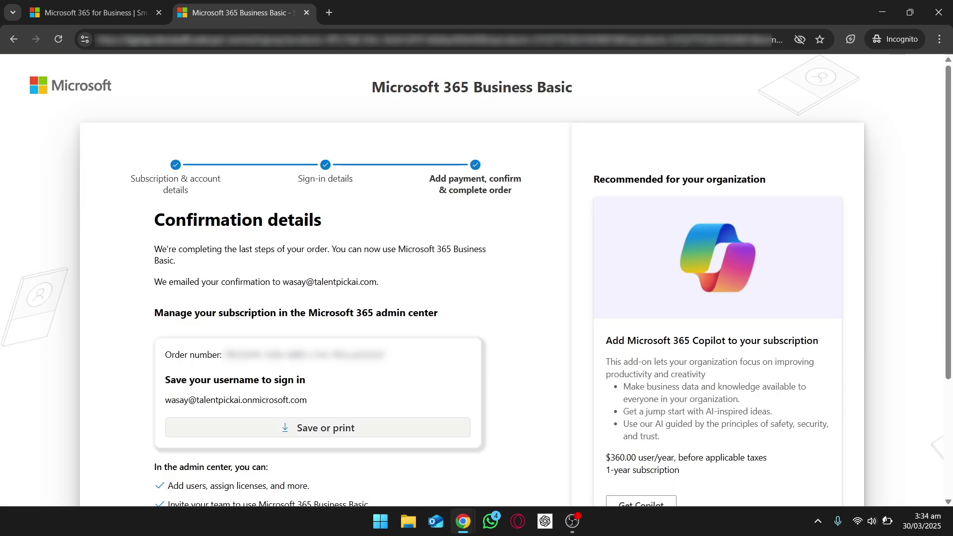
Bring up the save-or-print view of the sign-in details, then launch Business Basic in the admin center
{"action": "left_click", "coordinate": [325, 428]}
{"action": "key", "text": "Escape"}
{"action": "scroll", "coordinate": [325, 428], "scroll_direction": "down", "scroll_amount": 2}
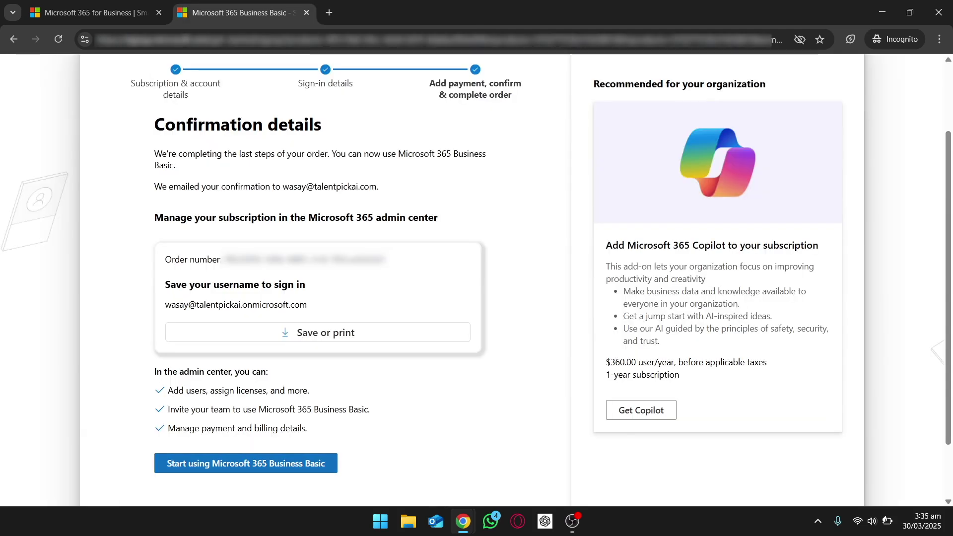
{"action": "left_click", "coordinate": [246, 463]}
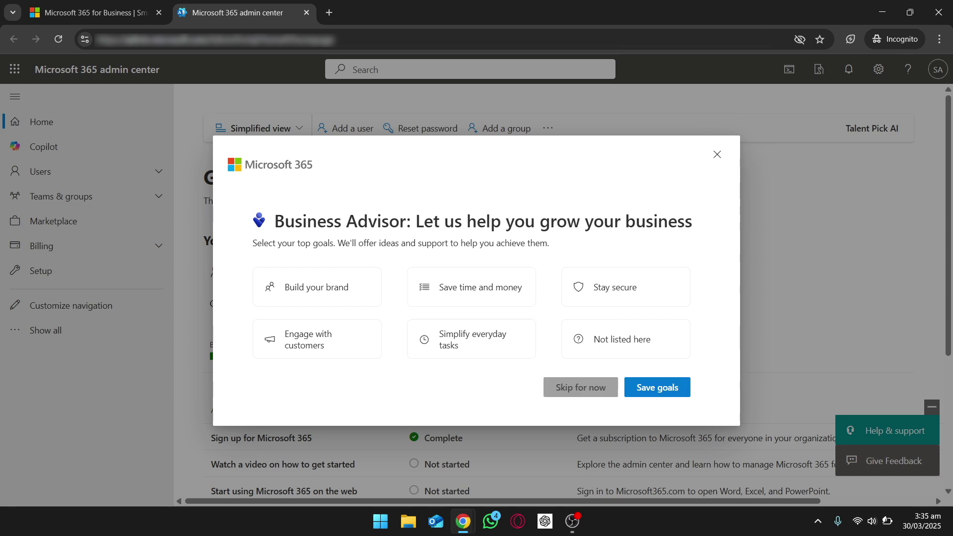
Skip the goals prompt, decline Business Advisor, and go to Users > Active users
{"action": "left_click", "coordinate": [580, 387]}
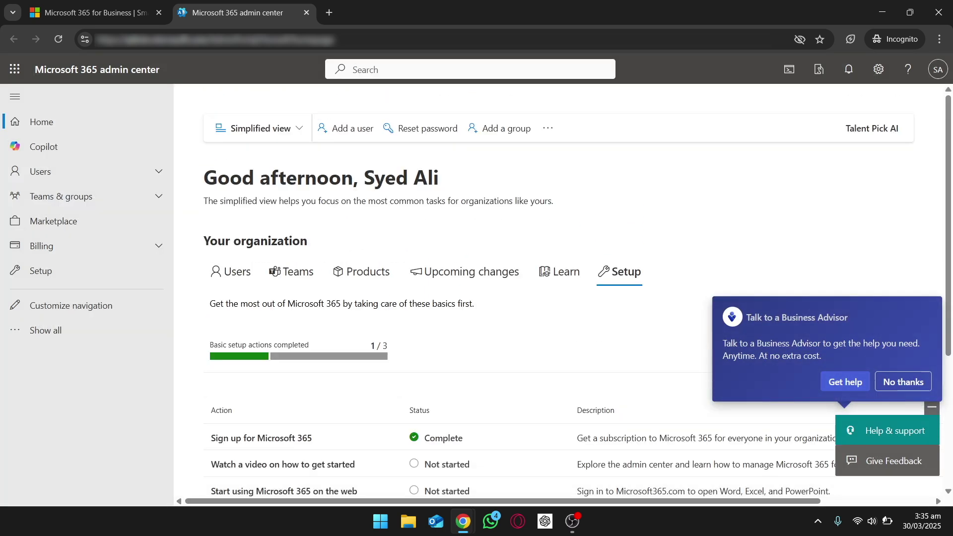
{"action": "left_click", "coordinate": [903, 382]}
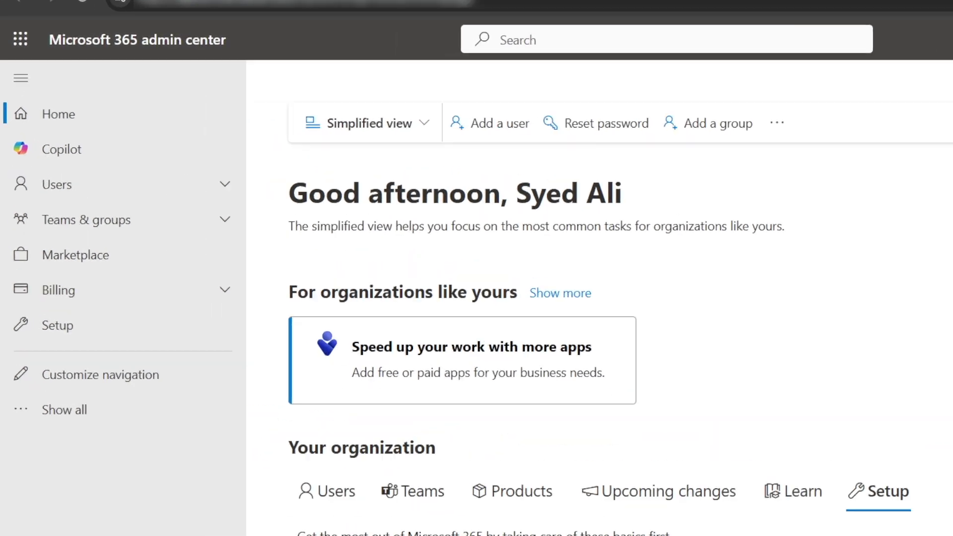
{"action": "left_click", "coordinate": [53, 181]}
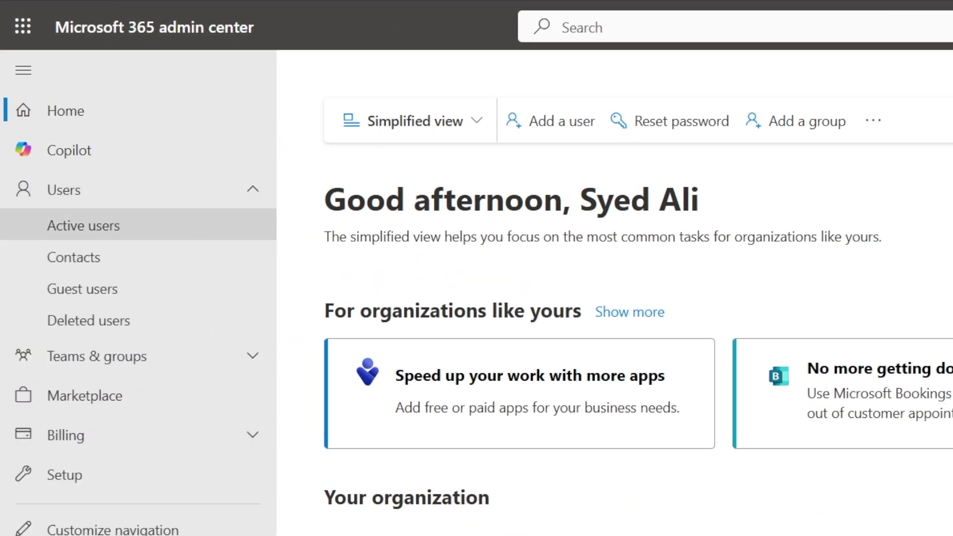
{"action": "left_click", "coordinate": [83, 225]}
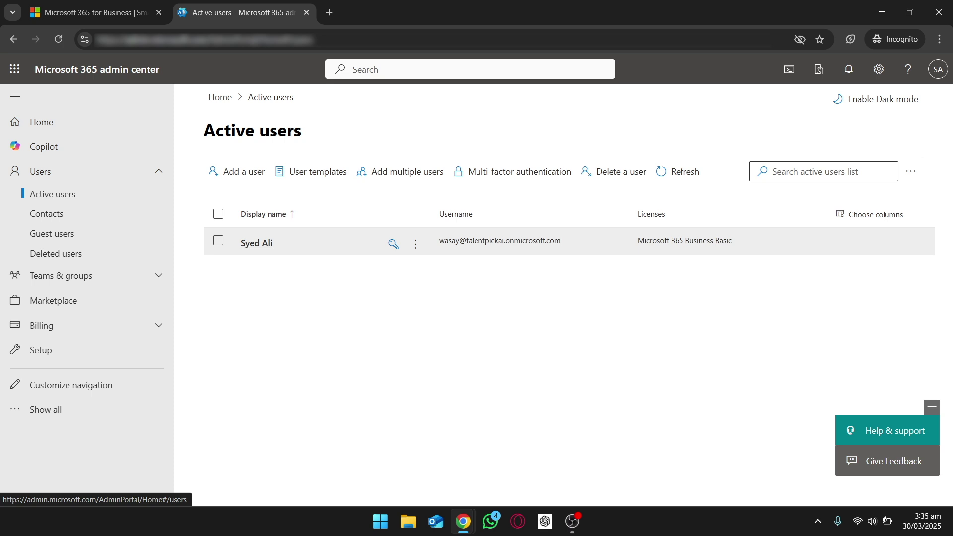
Check the available email domains in the user's username settings, then go to Setup
{"action": "left_click", "coordinate": [256, 242]}
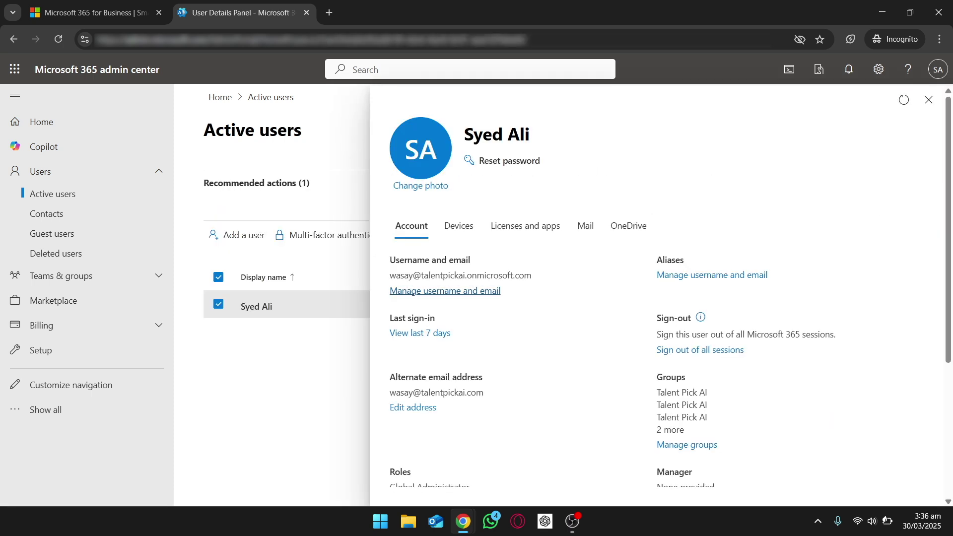
{"action": "left_click", "coordinate": [444, 290]}
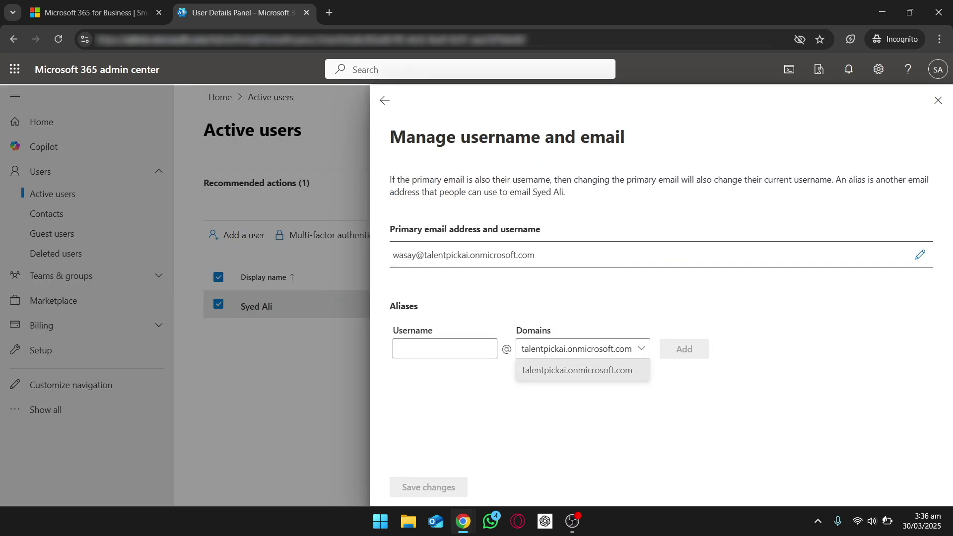
{"action": "key", "text": "Escape"}
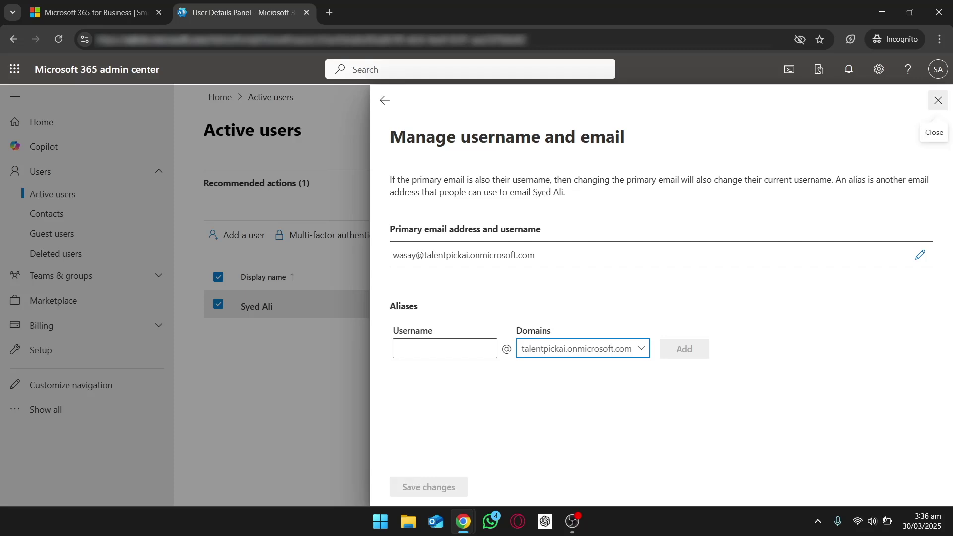
{"action": "left_click", "coordinate": [937, 100]}
{"action": "left_click", "coordinate": [41, 350]}
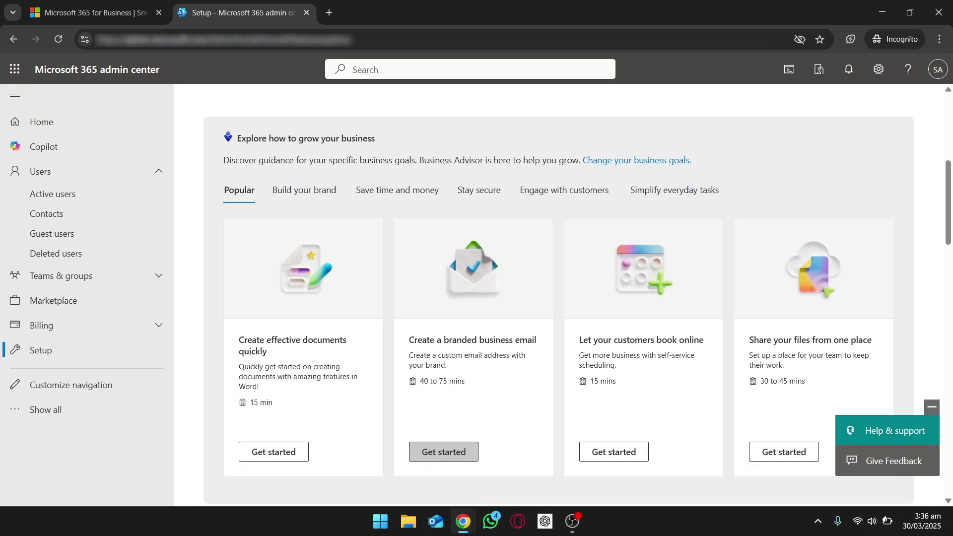
Start the branded business email setup with no email import, using an already-owned domain
{"action": "left_click", "coordinate": [417, 477]}
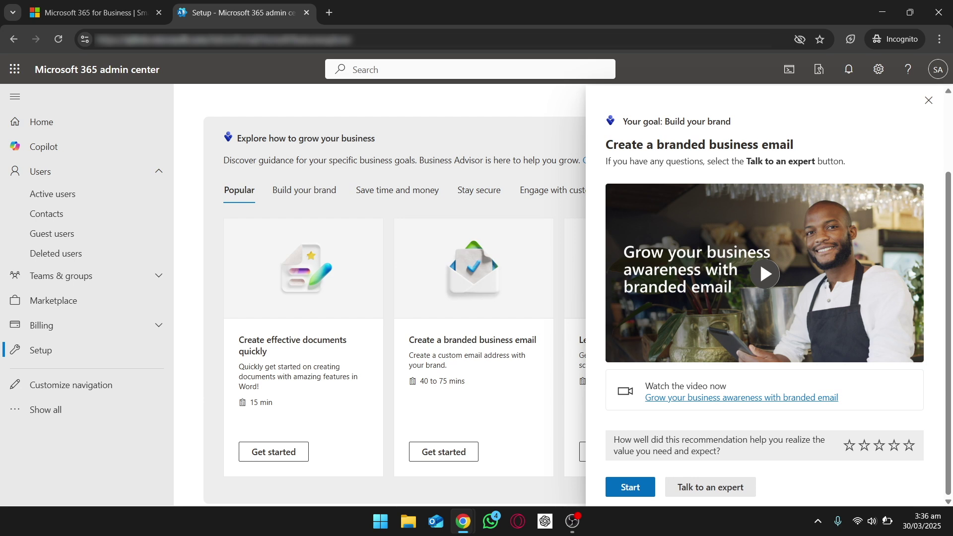
{"action": "left_click", "coordinate": [630, 486]}
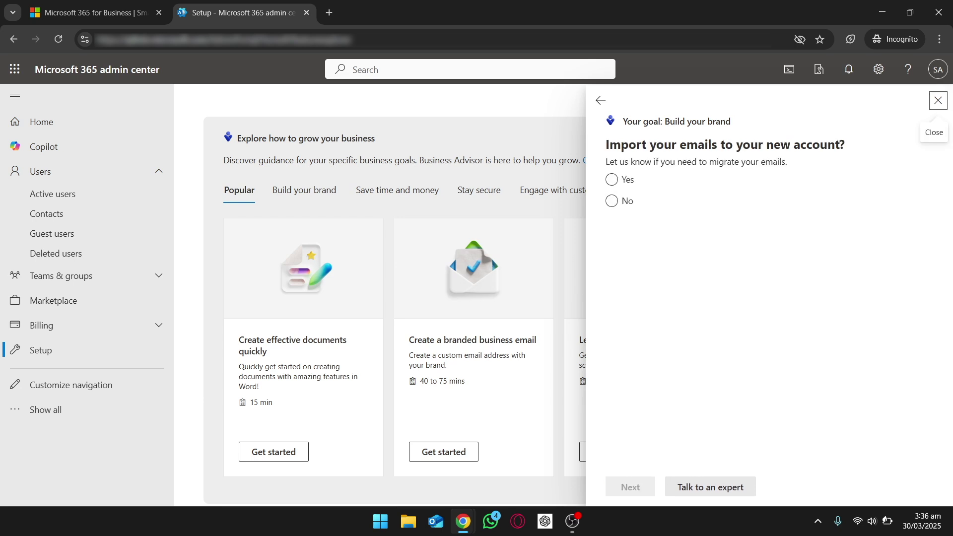
{"action": "left_click", "coordinate": [612, 201]}
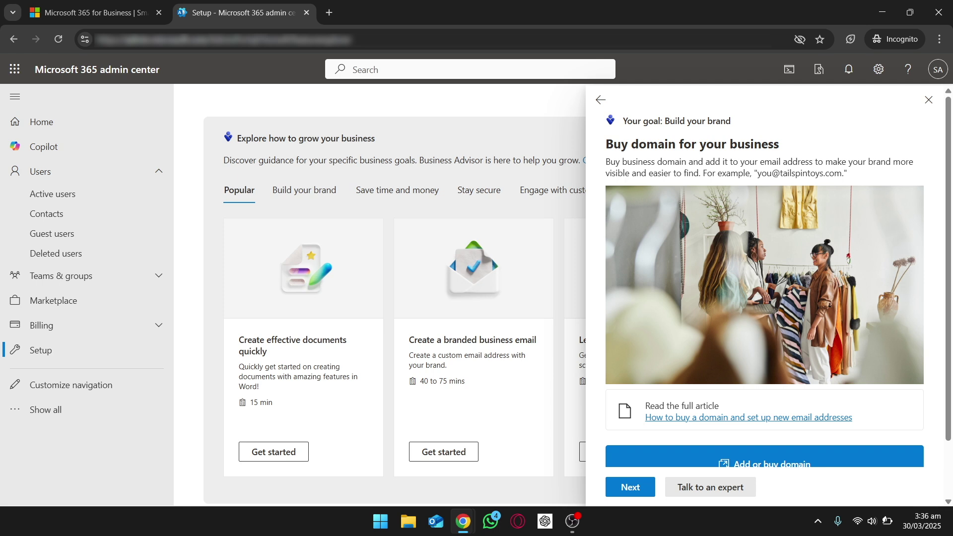
{"action": "scroll", "coordinate": [764, 298], "scroll_direction": "down", "scroll_amount": 1}
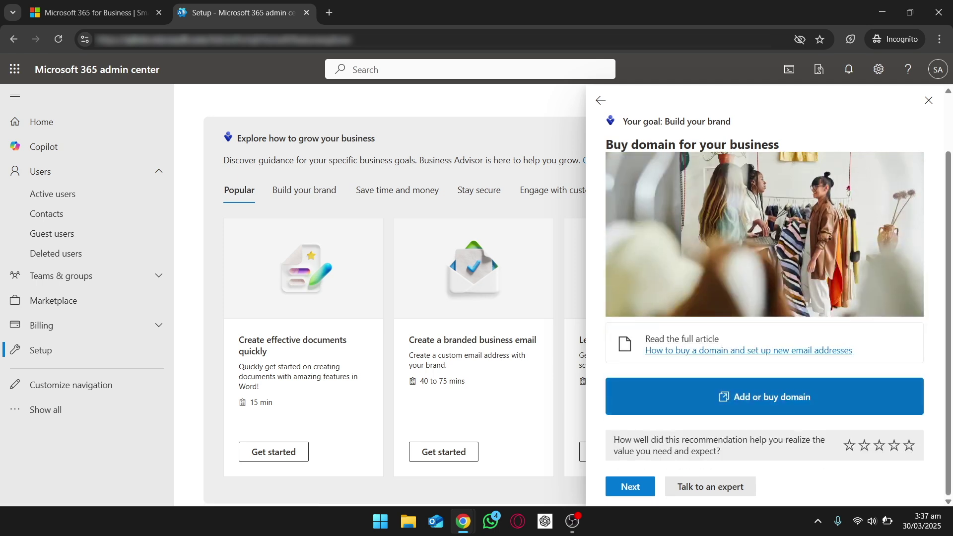
{"action": "left_click", "coordinate": [764, 396]}
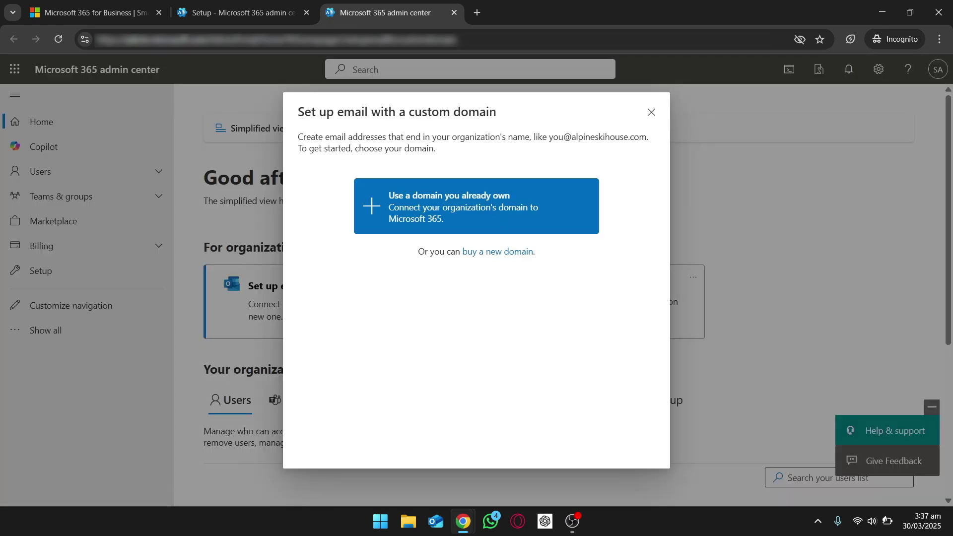
{"action": "left_click", "coordinate": [476, 206]}
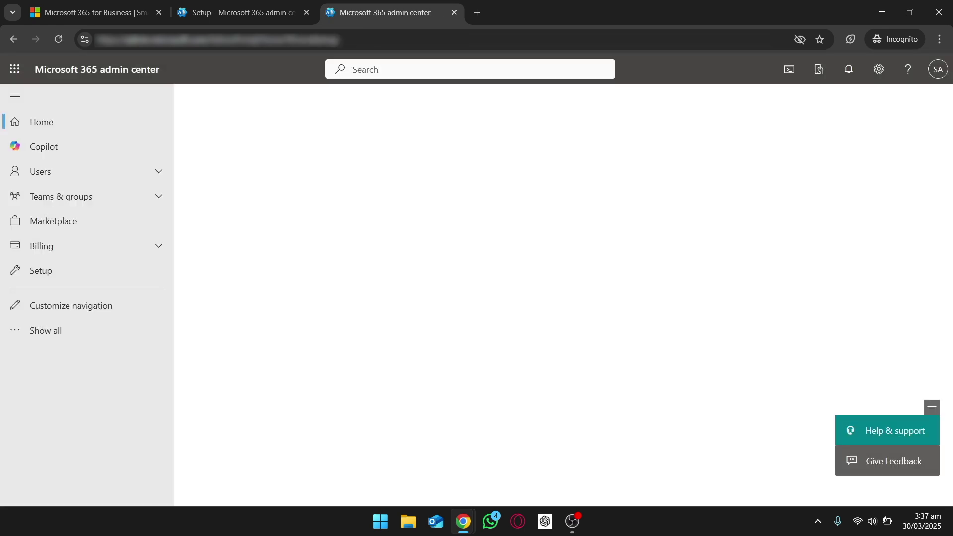
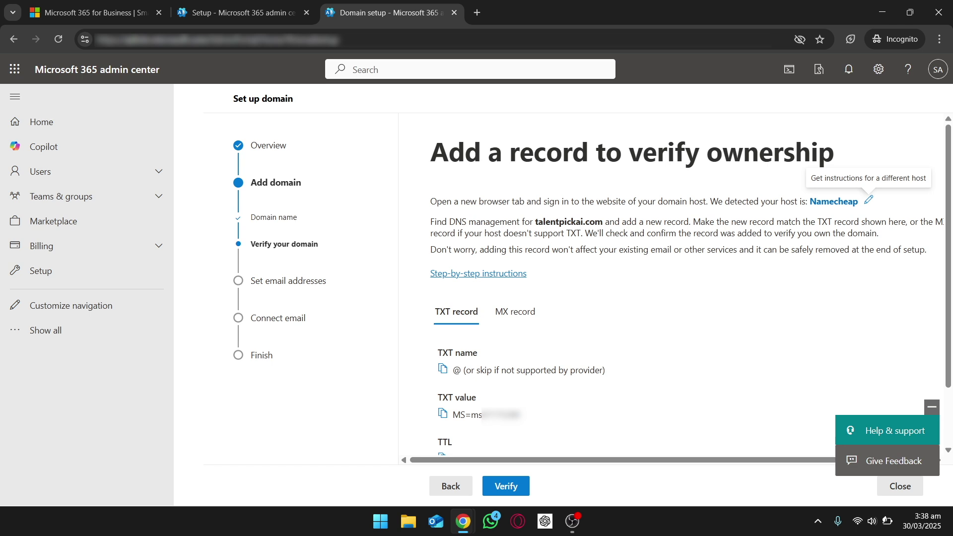
Scroll down to review the TXT record values for verifying talentpickai.com ownership
{"action": "scroll", "coordinate": [456, 243], "scroll_direction": "down", "scroll_amount": 1}
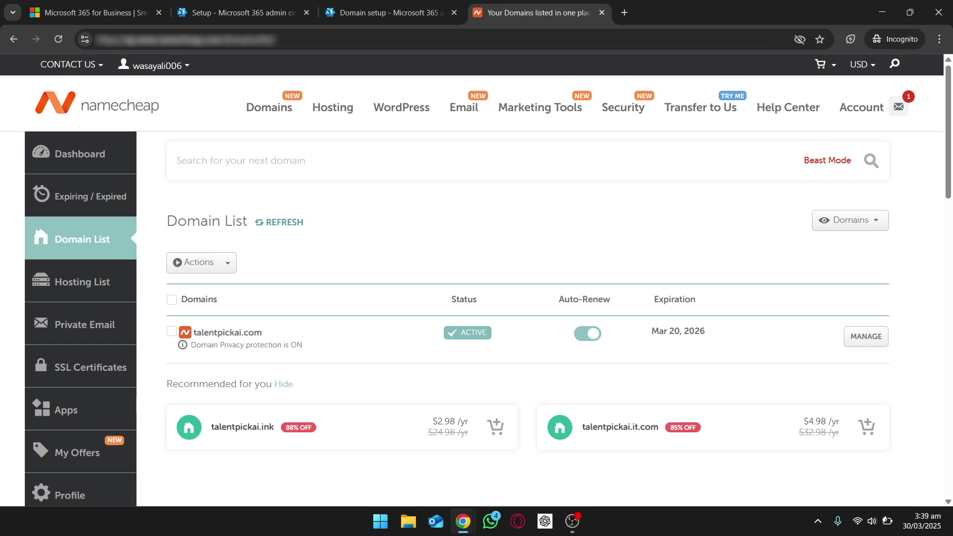
Start a new TXT record with host @ in talentpickai.com's Advanced DNS on Namecheap
{"action": "left_click", "coordinate": [866, 336]}
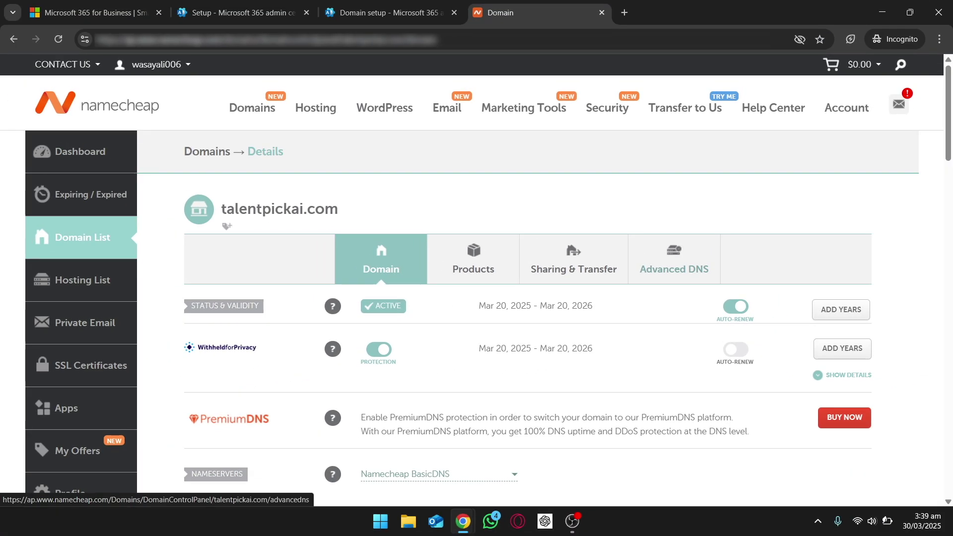
{"action": "left_click", "coordinate": [666, 242]}
{"action": "left_click", "coordinate": [255, 336]}
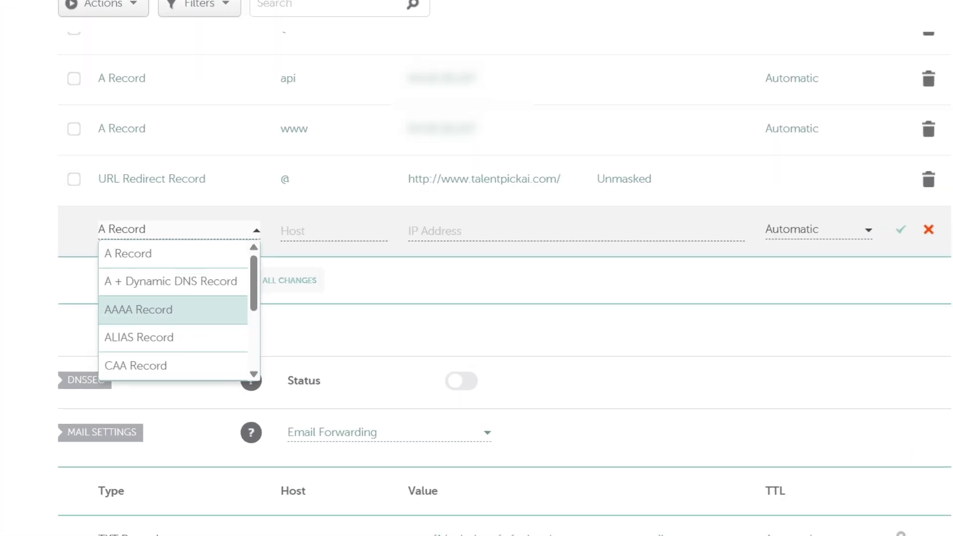
{"action": "scroll", "coordinate": [272, 312], "scroll_direction": "down", "scroll_amount": 3}
{"action": "left_click", "coordinate": [248, 332]}
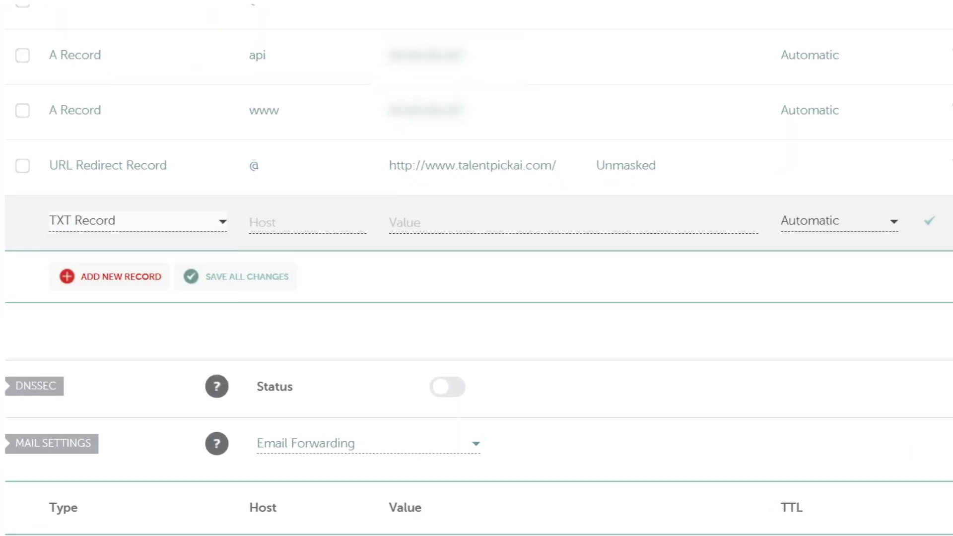
{"action": "left_click", "coordinate": [258, 222]}
{"action": "type", "text": "@"}
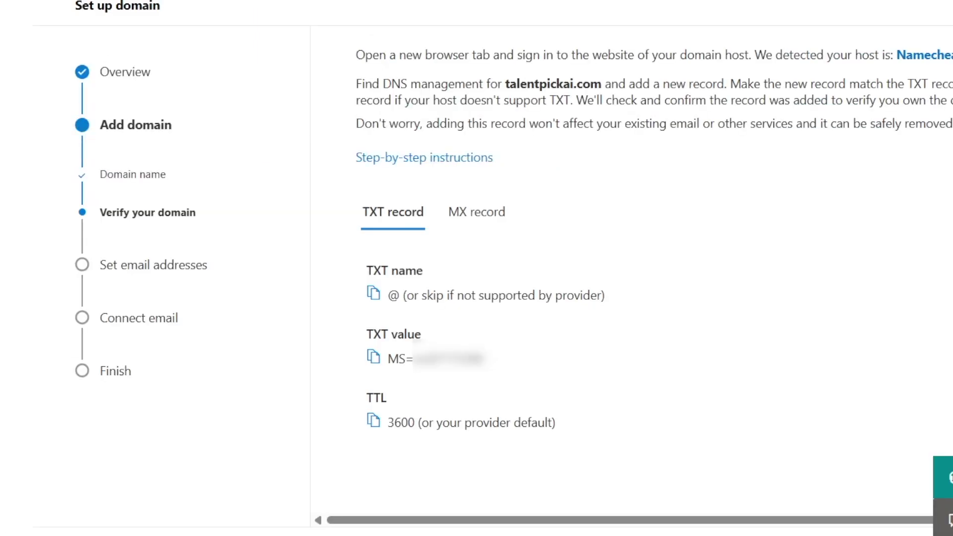
Paste Microsoft's MS= verification value into the record, save it, and verify ownership
{"action": "left_click", "coordinate": [373, 357]}
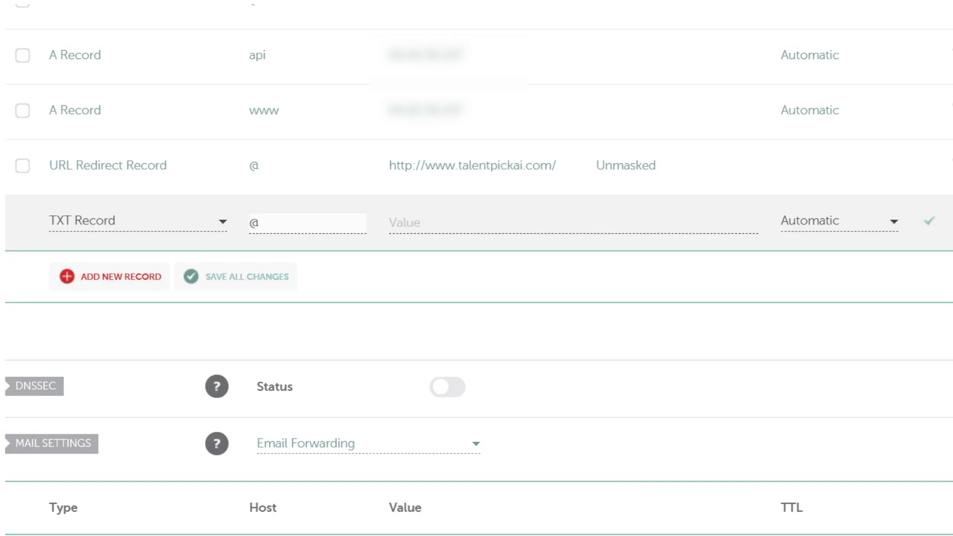
{"action": "left_click", "coordinate": [412, 222]}
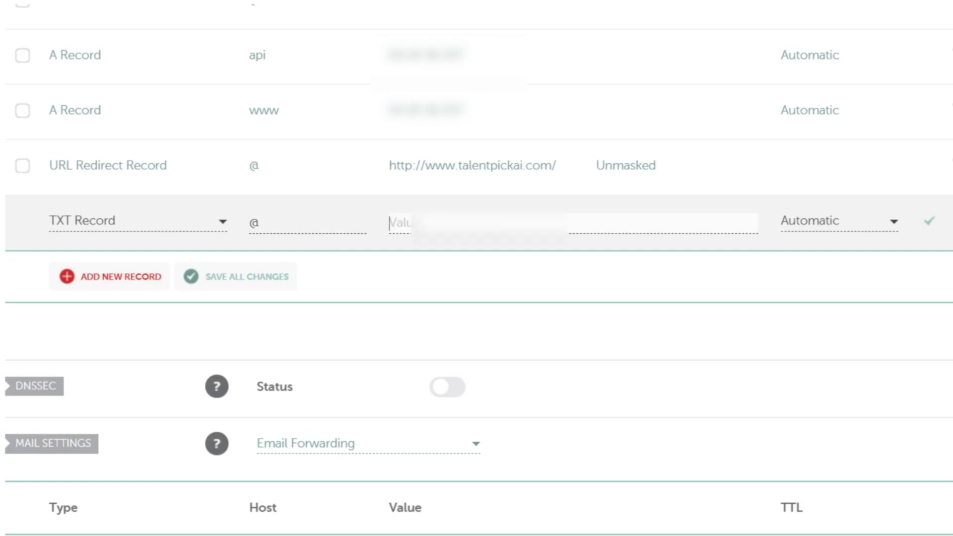
{"action": "key", "text": "ctrl+v"}
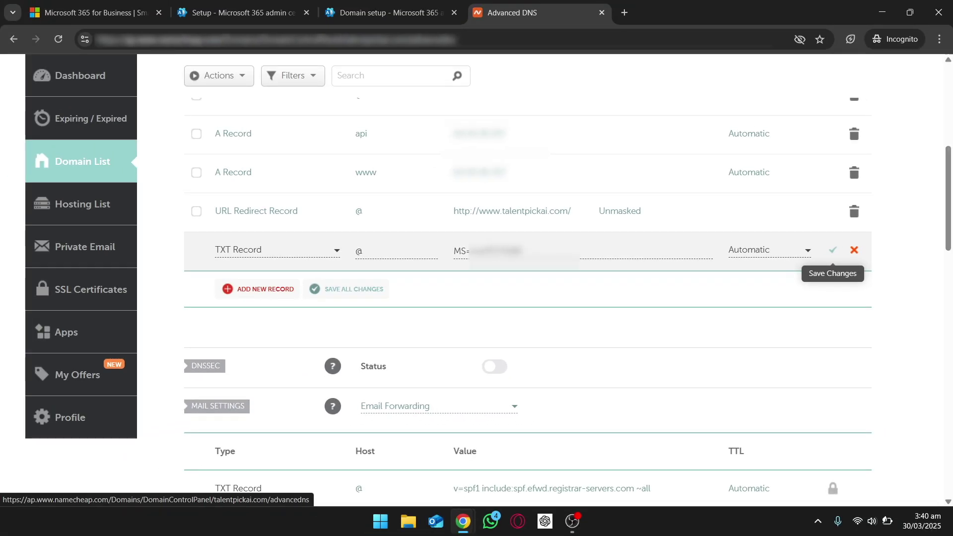
{"action": "left_click", "coordinate": [929, 221]}
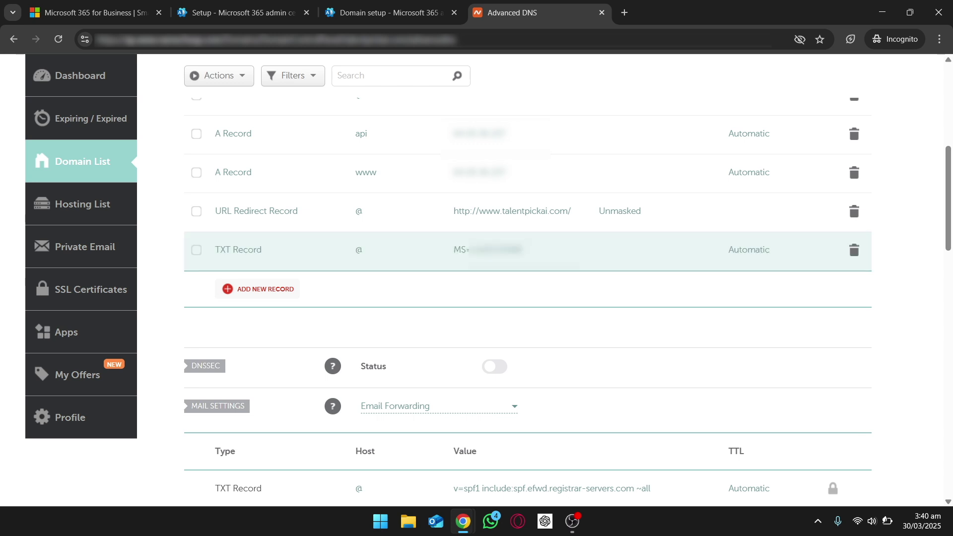
{"action": "key", "text": "ctrl+shift+Tab"}
{"action": "left_click", "coordinate": [506, 486]}
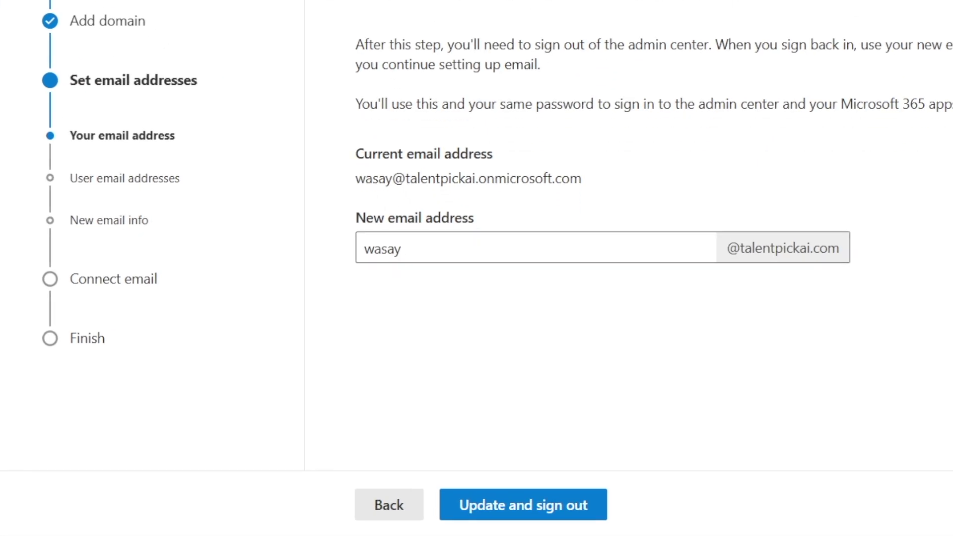
{"action": "left_click_drag", "start_coordinate": [486, 177], "coordinate": [552, 177]}
{"action": "double_click", "coordinate": [382, 249]}
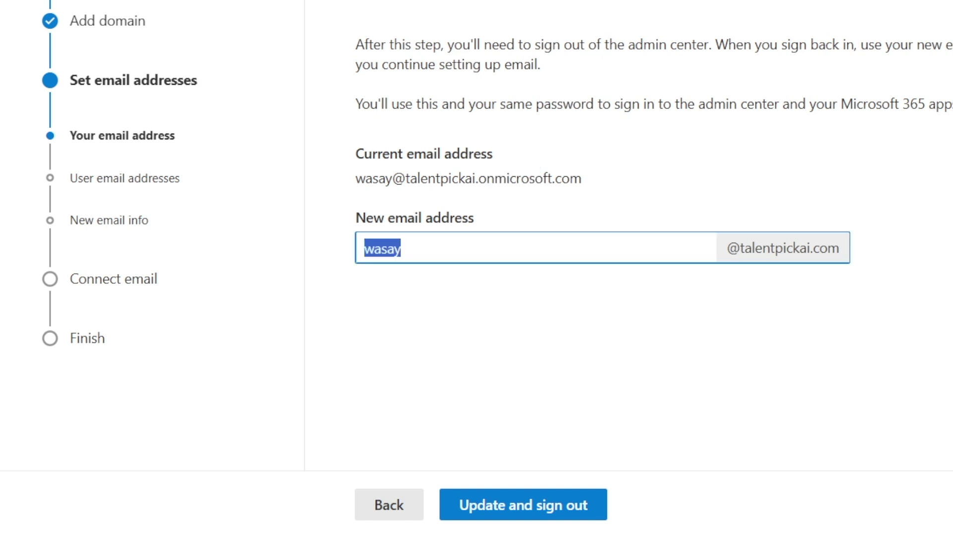
{"action": "left_click", "coordinate": [402, 248]}
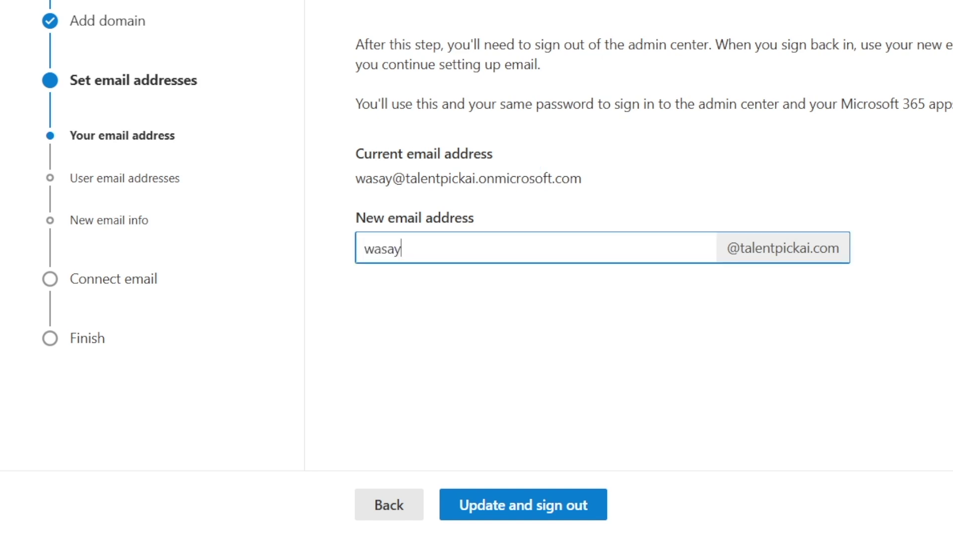
{"action": "left_click_drag", "start_coordinate": [751, 248], "coordinate": [807, 247]}
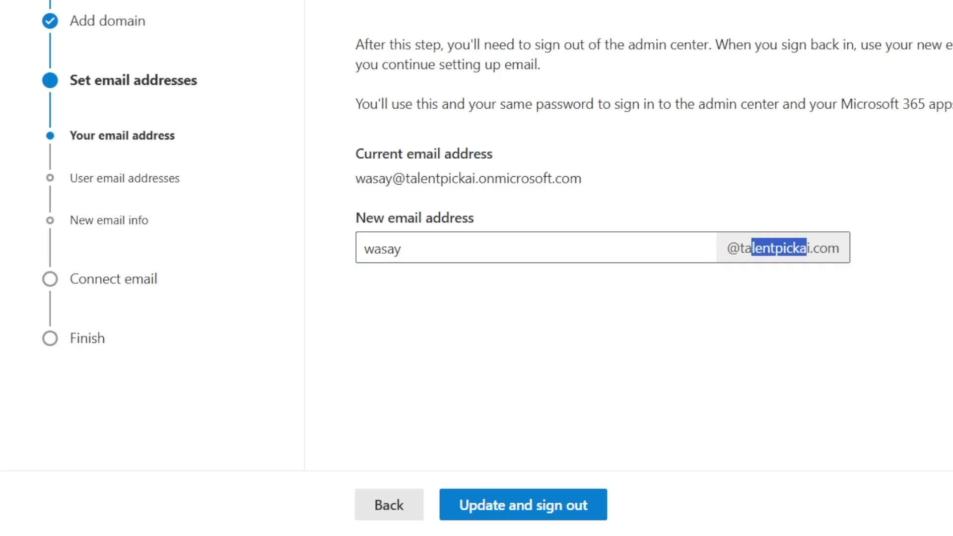
{"action": "left_click", "coordinate": [807, 247]}
{"action": "left_click", "coordinate": [401, 249]}
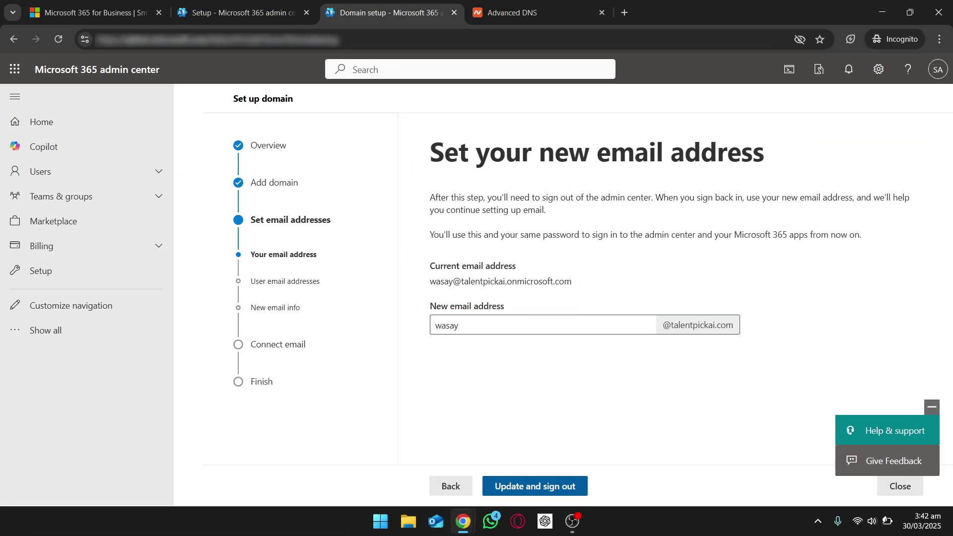
{"action": "left_click", "coordinate": [523, 505]}
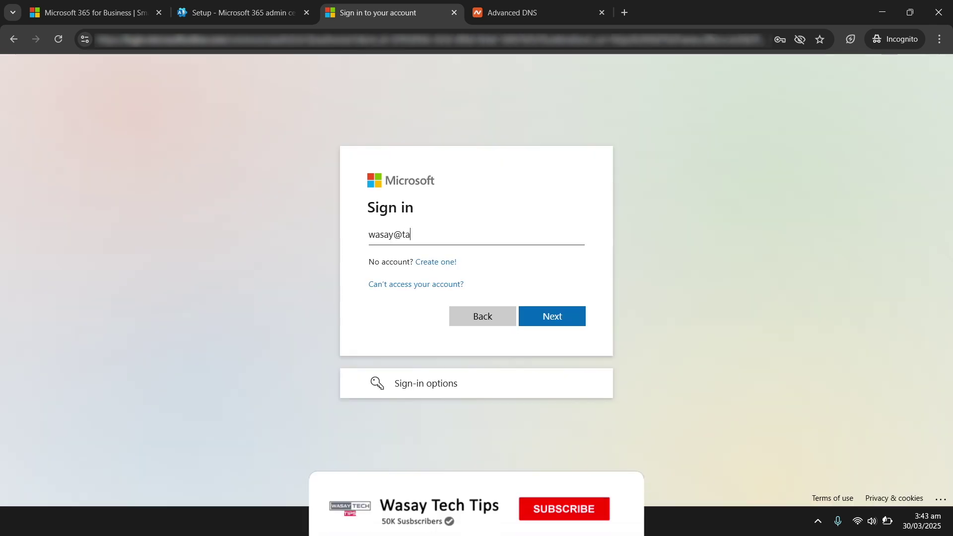
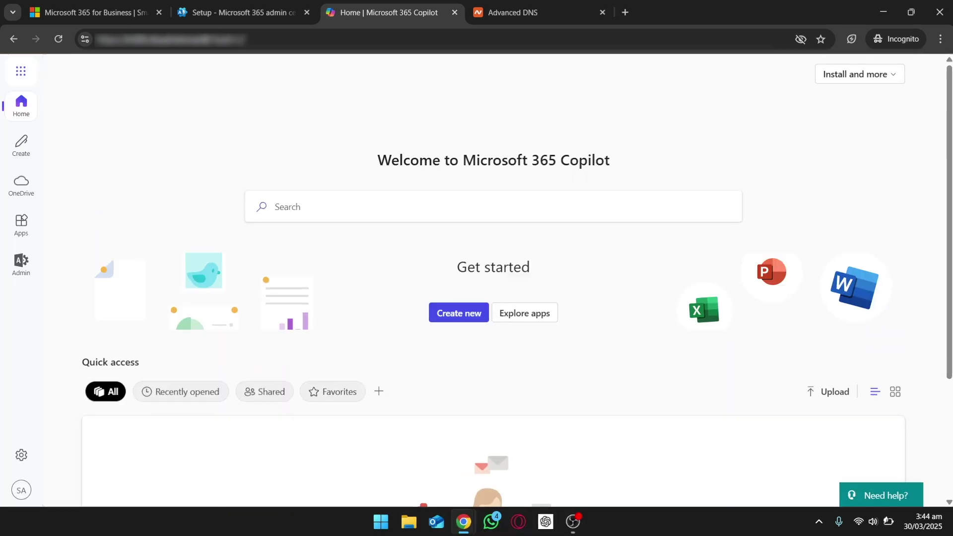
Sign in with the admin's new talentpickai.com address and reopen Admin from the app launcher
{"action": "left_click", "coordinate": [21, 71]}
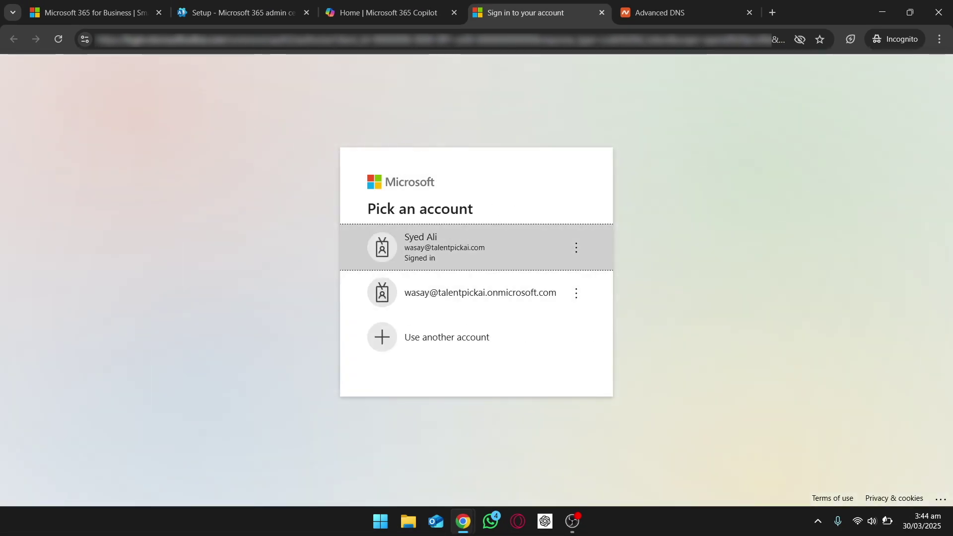
{"action": "key", "text": "Return"}
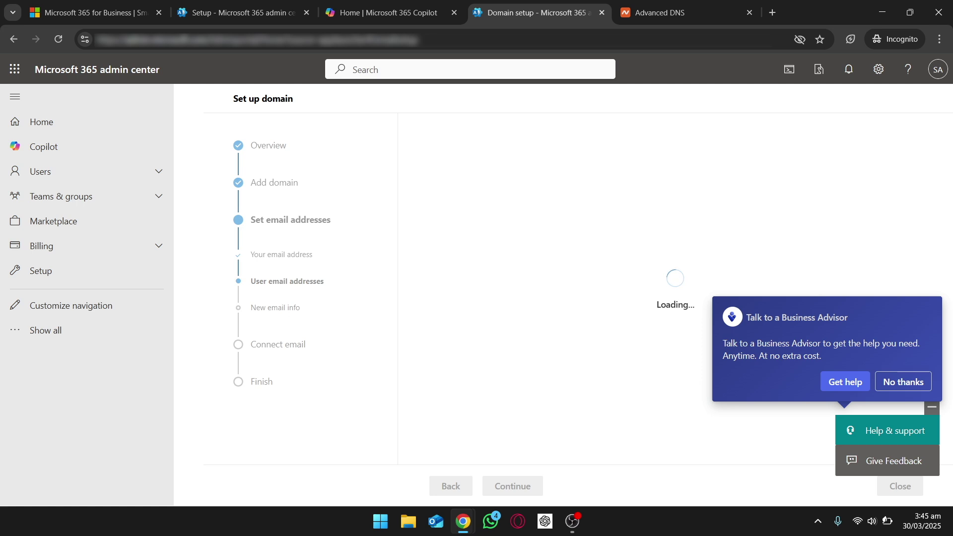
Decline the business advisor offer and review the MX, CNAME and TXT records for email
{"action": "left_click", "coordinate": [903, 381]}
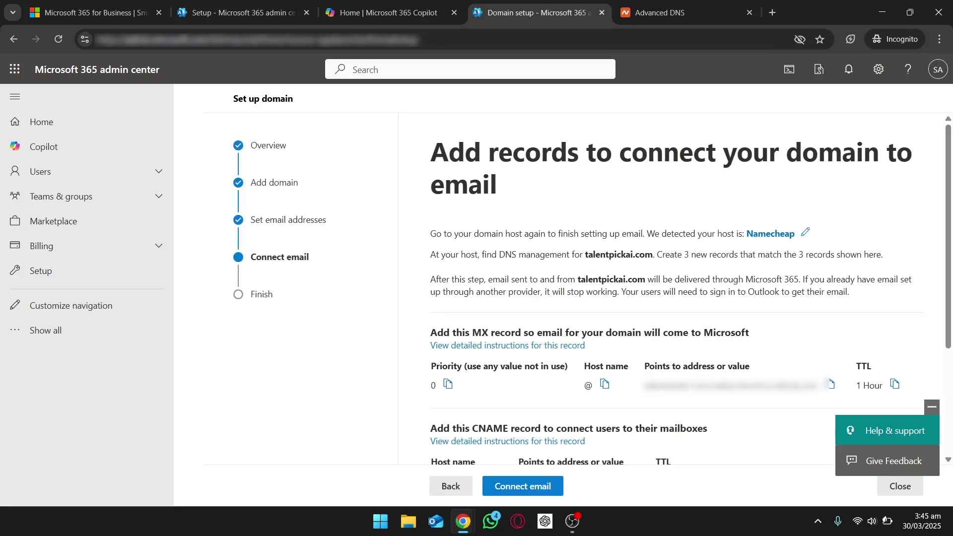
{"action": "double_click", "coordinate": [480, 332]}
{"action": "scroll", "coordinate": [481, 292], "scroll_direction": "down", "scroll_amount": 1}
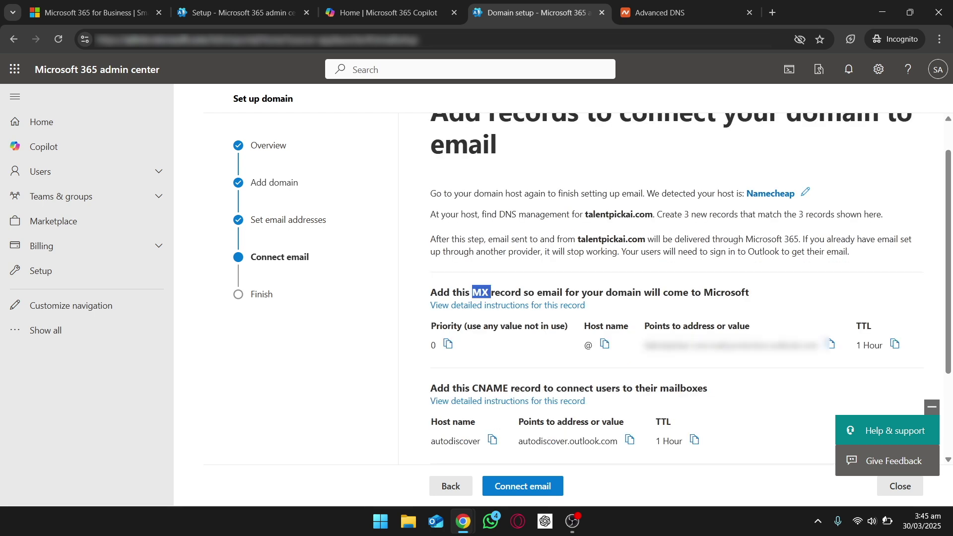
{"action": "scroll", "coordinate": [480, 323], "scroll_direction": "down", "scroll_amount": 2}
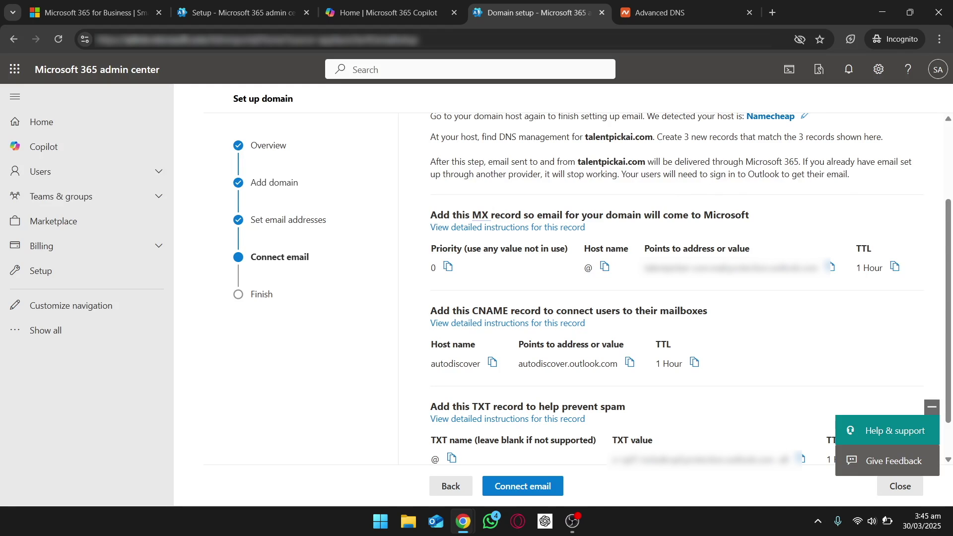
{"action": "double_click", "coordinate": [490, 311]}
{"action": "scroll", "coordinate": [490, 311], "scroll_direction": "down", "scroll_amount": 1}
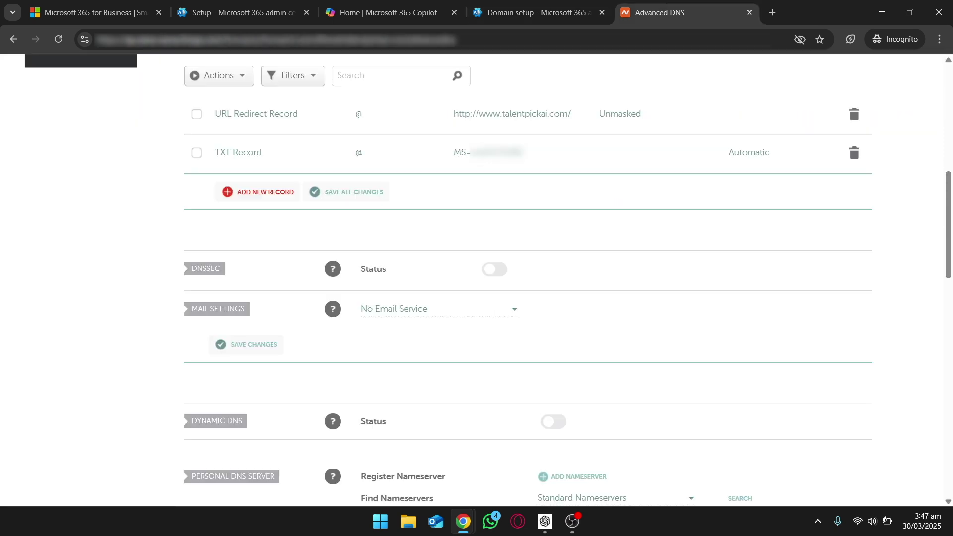
Set Namecheap's mail settings to Custom MX and check the MX, CNAME and TXT records
{"action": "scroll", "coordinate": [527, 278], "scroll_direction": "down", "scroll_amount": 2}
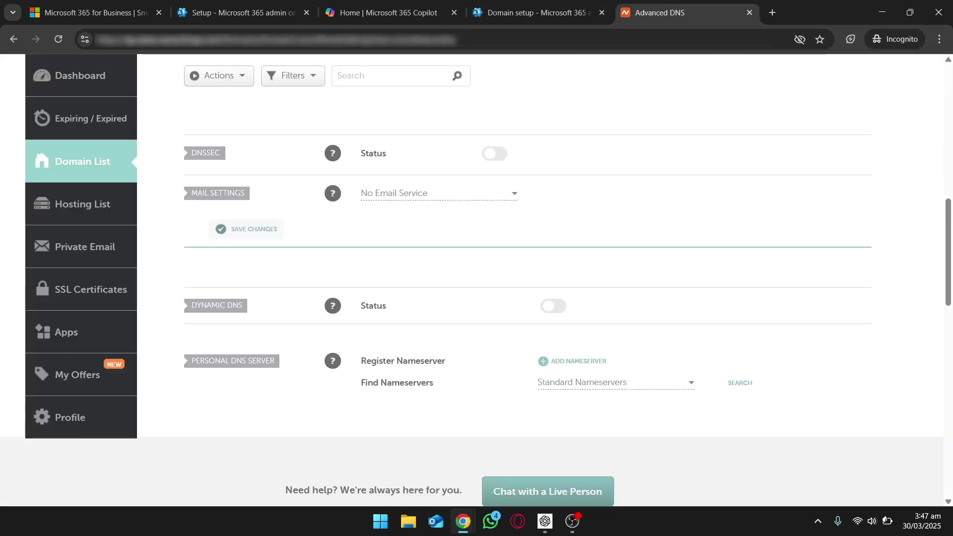
{"action": "left_click", "coordinate": [437, 193]}
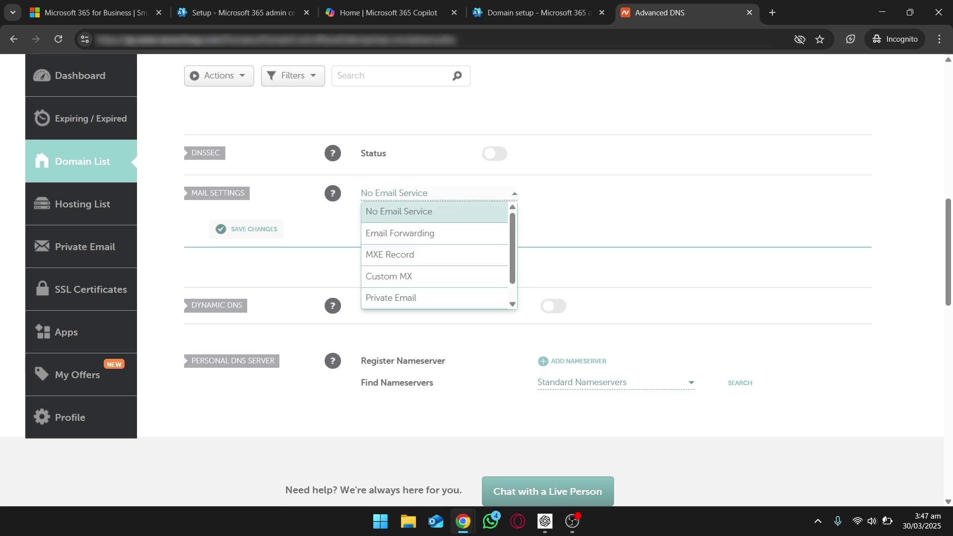
{"action": "key", "text": "Down"}
{"action": "key", "text": "Down"}
{"action": "key", "text": "Down"}
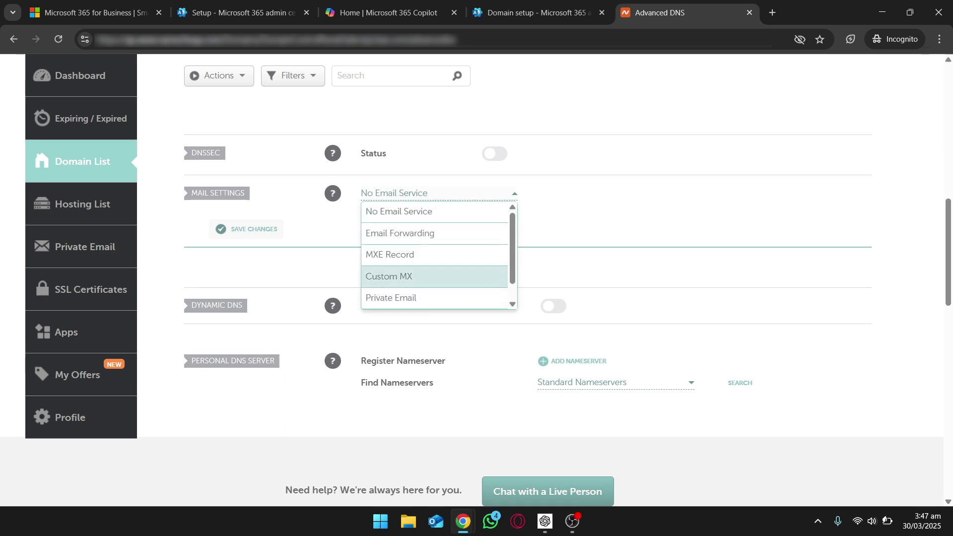
{"action": "key", "text": "Return"}
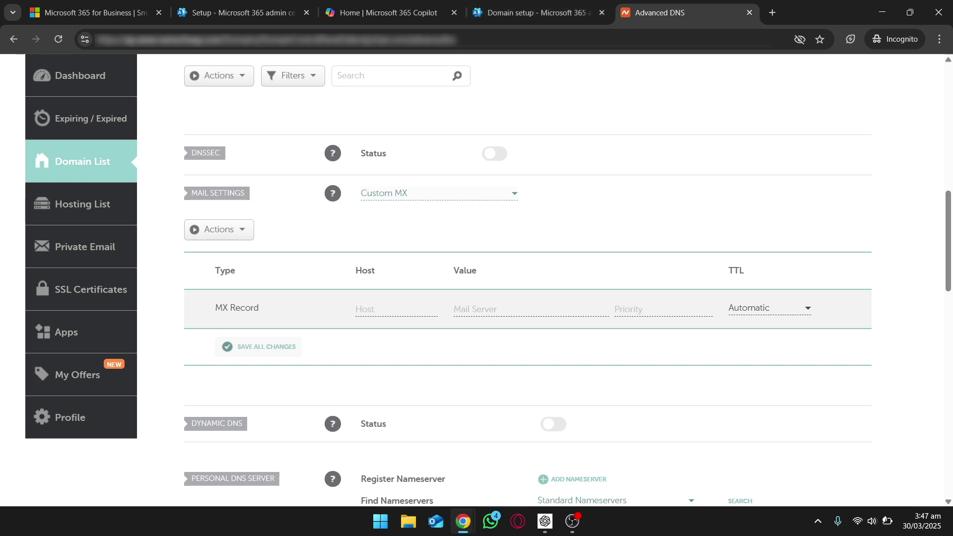
{"action": "scroll", "coordinate": [526, 278], "scroll_direction": "up", "scroll_amount": 4}
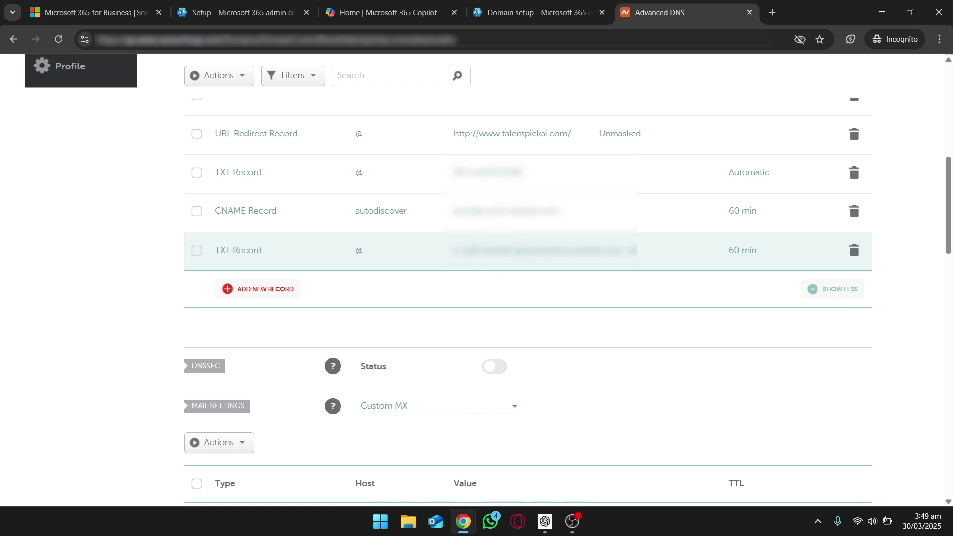
{"action": "scroll", "coordinate": [526, 278], "scroll_direction": "down", "scroll_amount": 2}
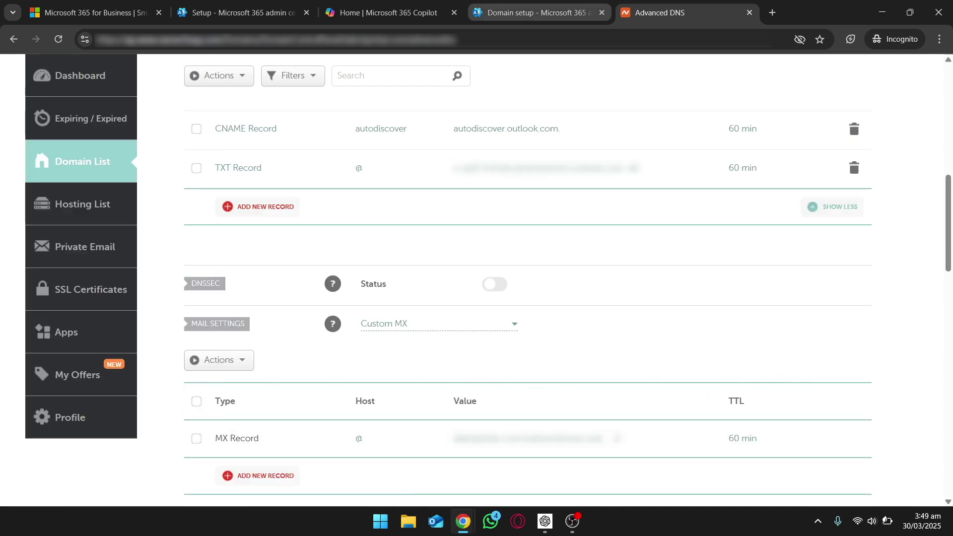
{"action": "left_click", "coordinate": [536, 13]}
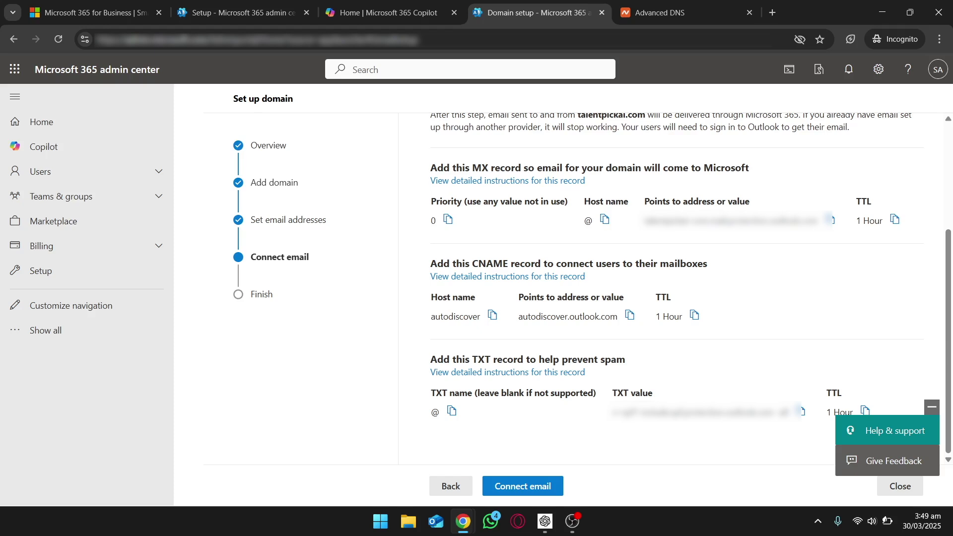
Connect talentpickai.com email once the DNS check shows all set, then finish with Done
{"action": "left_click", "coordinate": [522, 486]}
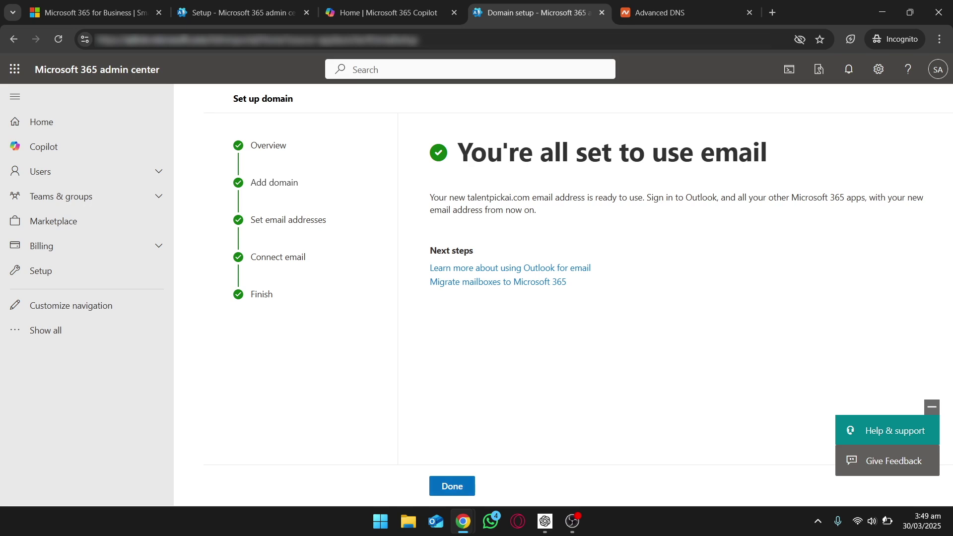
{"action": "left_click", "coordinate": [452, 485]}
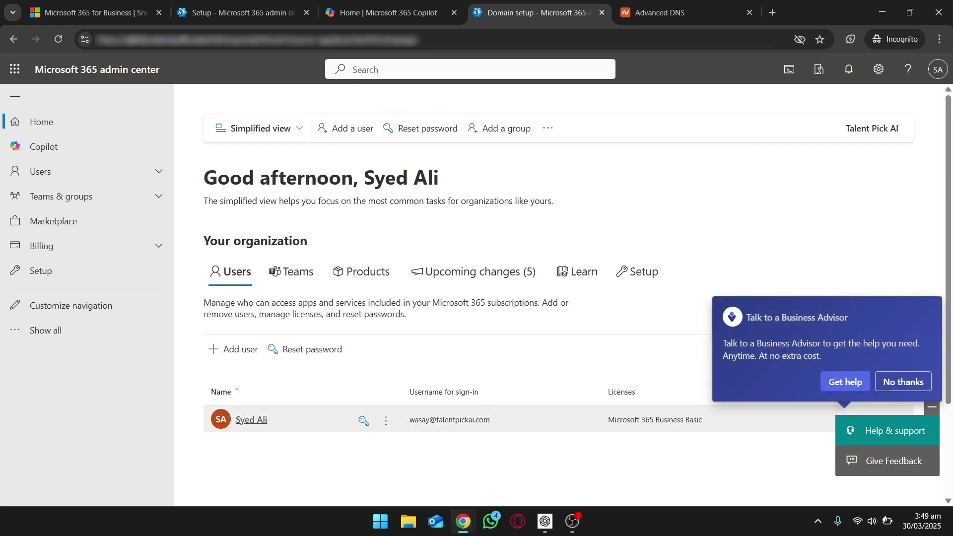
Confirm in the admin user's details that the sign-in name now ends in talentpickai.com
{"action": "scroll", "coordinate": [251, 420], "scroll_direction": "down", "scroll_amount": 3}
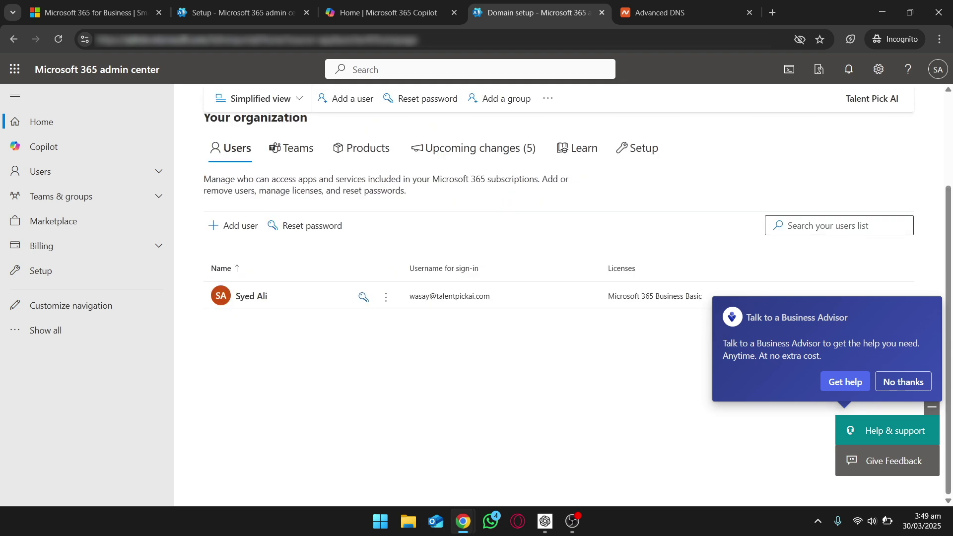
{"action": "left_click", "coordinate": [251, 296]}
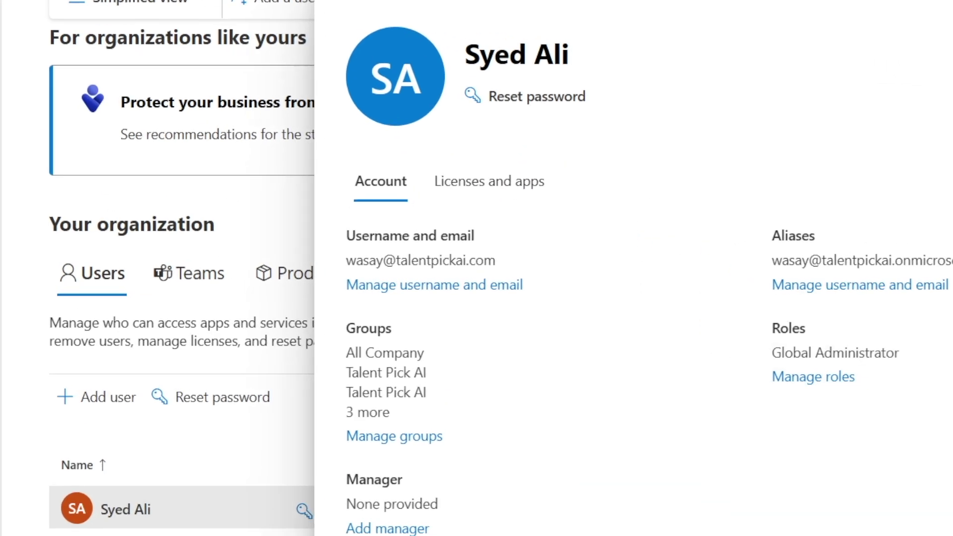
{"action": "left_click_drag", "start_coordinate": [346, 260], "coordinate": [495, 260]}
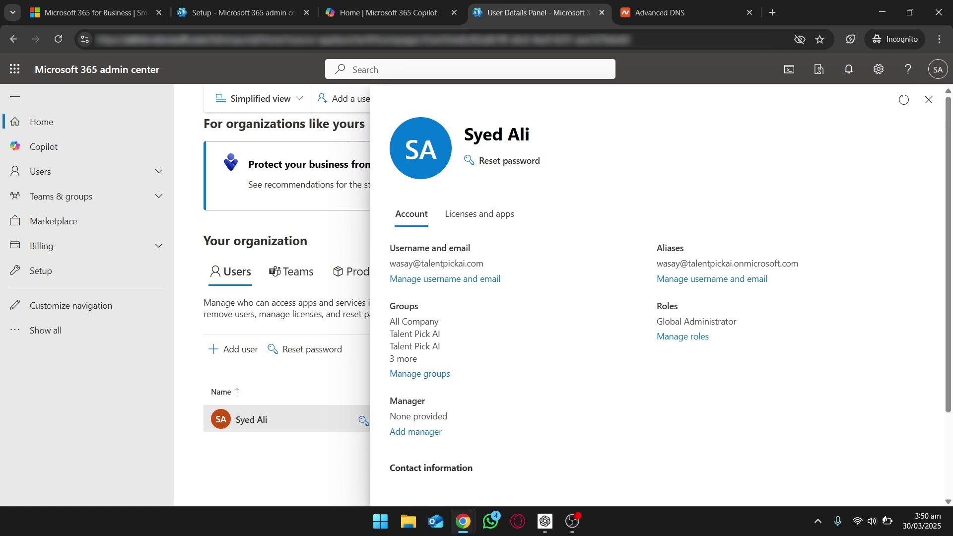
{"action": "key", "text": "ctrl+shift+Tab"}
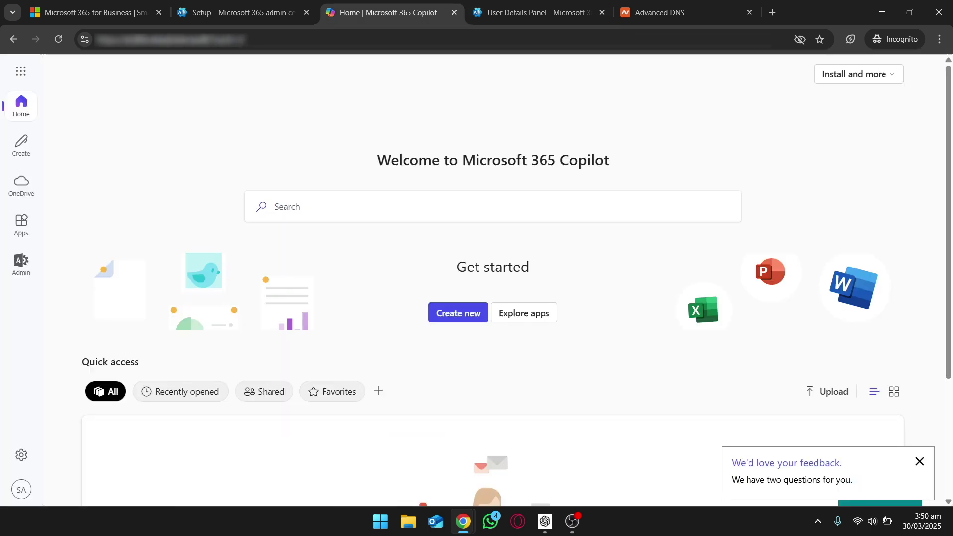